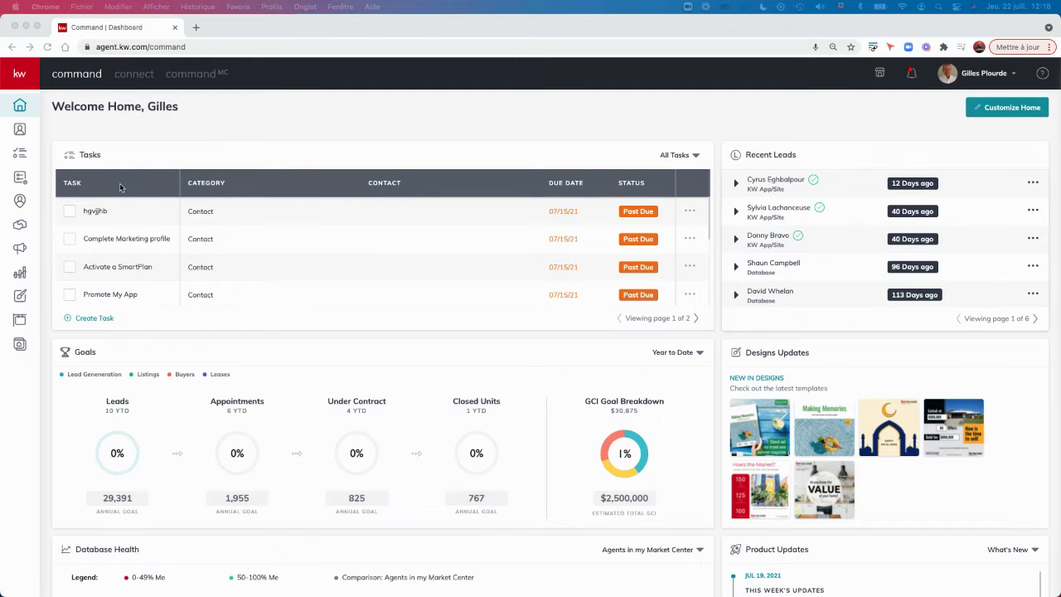
- Open the active listing opportunity in the Staging stage and review its general information
left_click(23, 80)
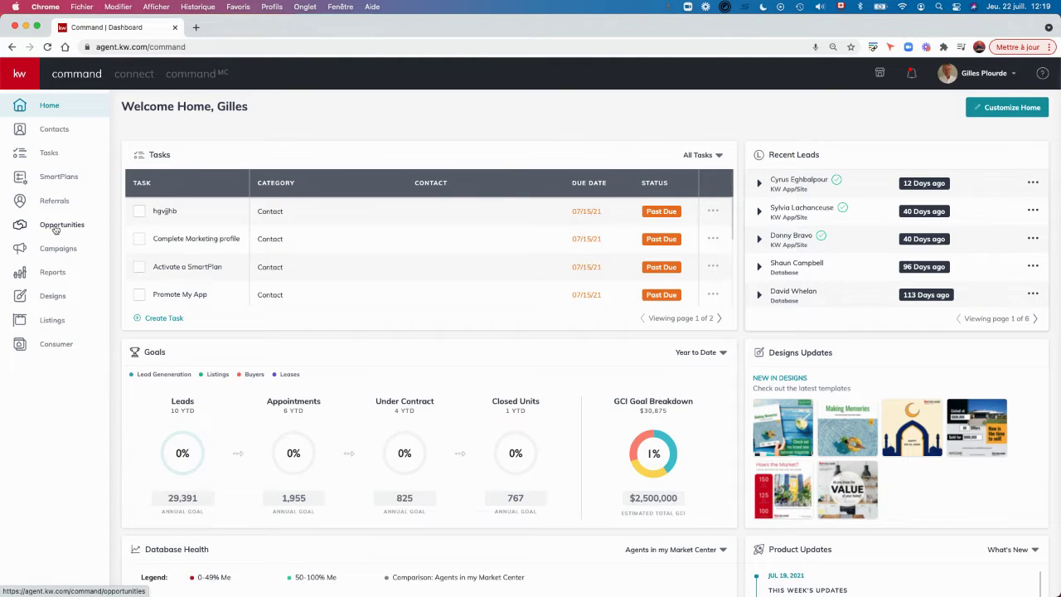
left_click(56, 229)
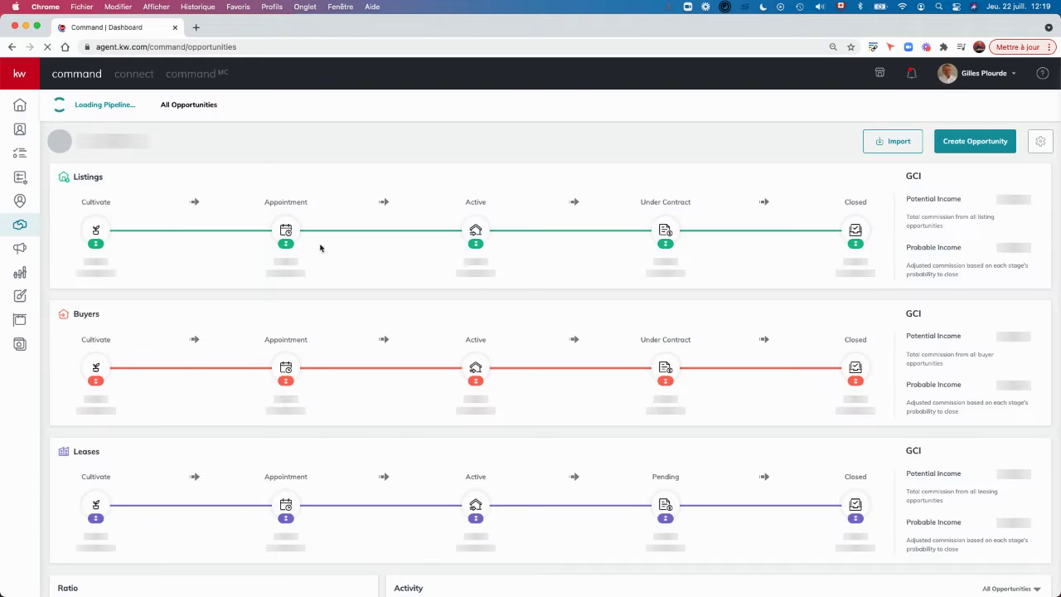
left_click(476, 232)
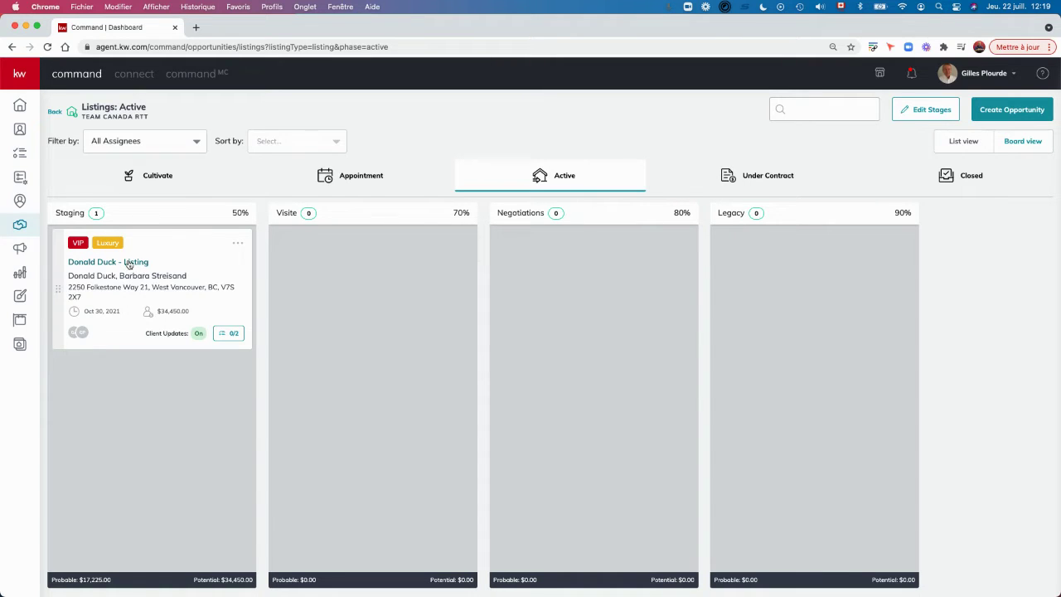
left_click(129, 264)
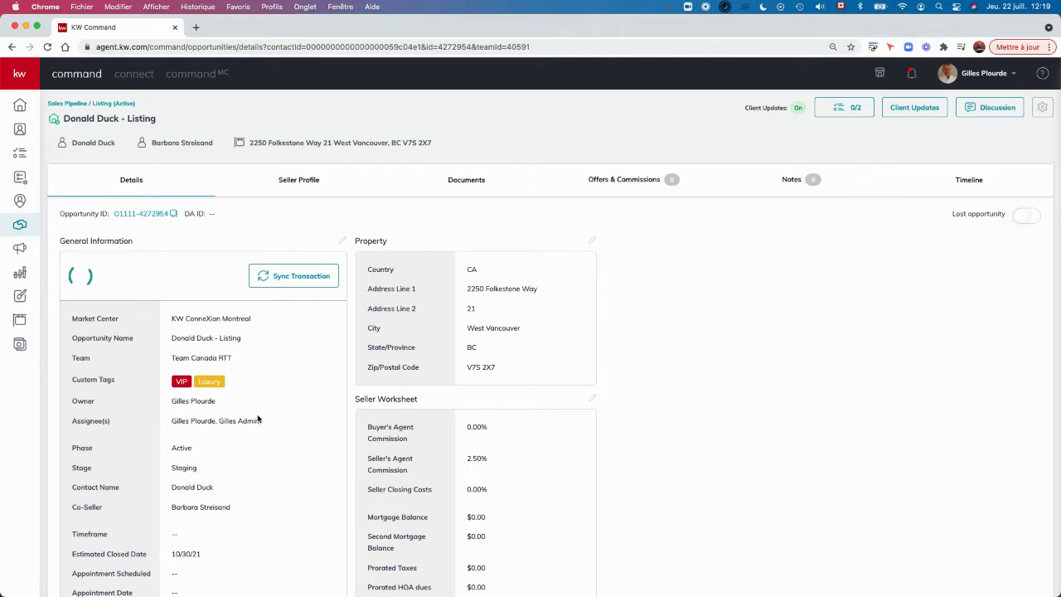
scroll(258, 418, "down", 3)
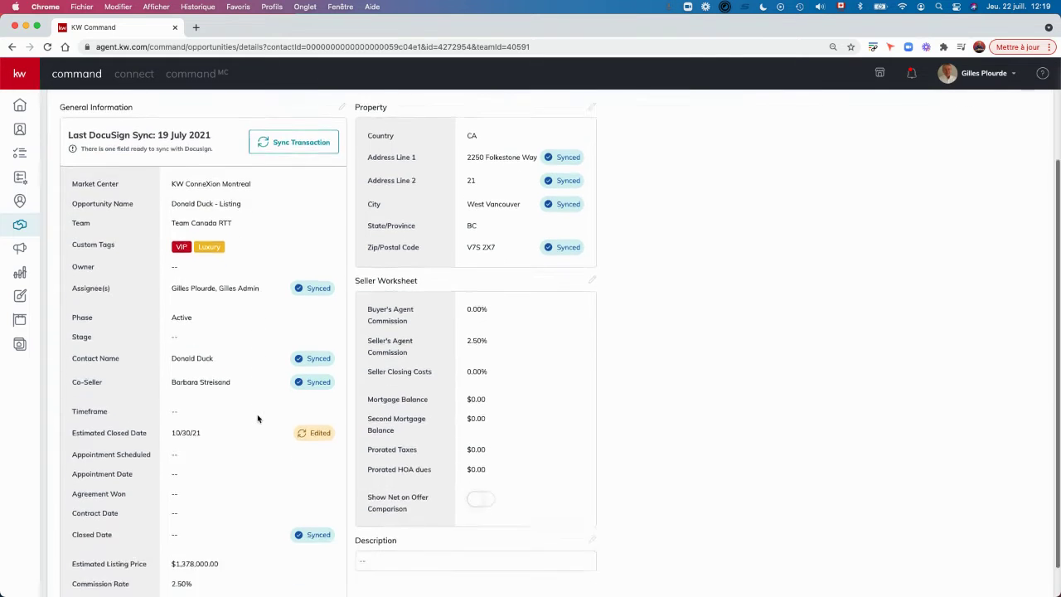
scroll(257, 418, "down", 1)
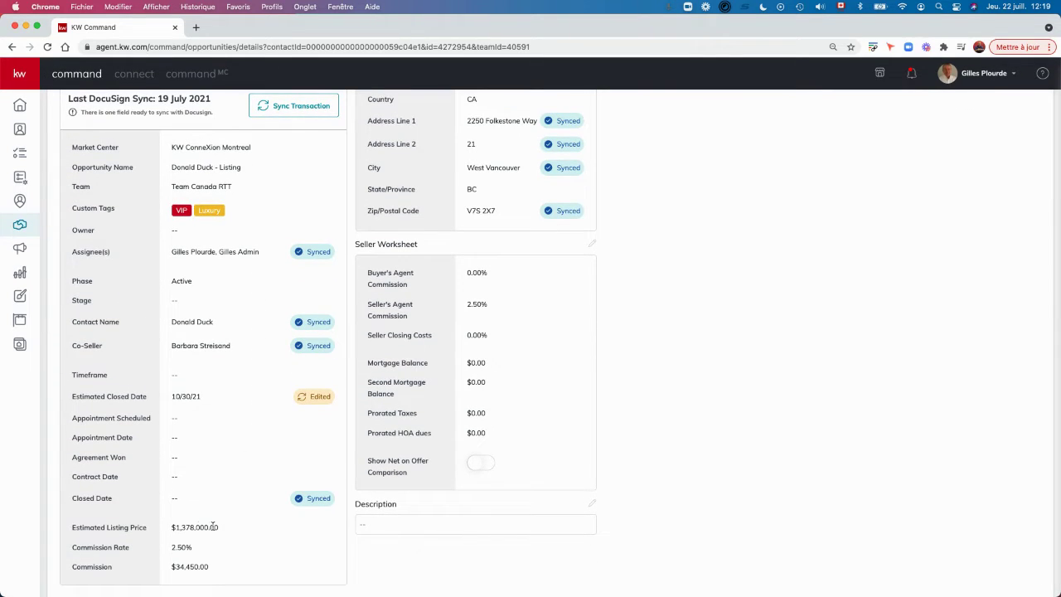
scroll(260, 425, "up", 5)
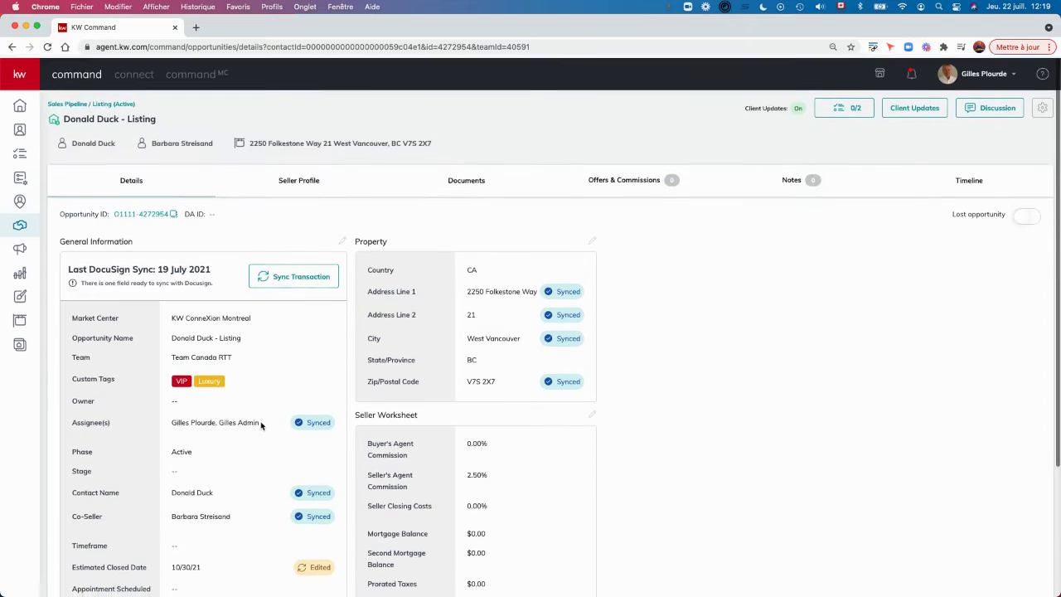
- Create a new offer for the listing with the version name "Liquide, 1,350,000 - 30 aout"
left_click(624, 182)
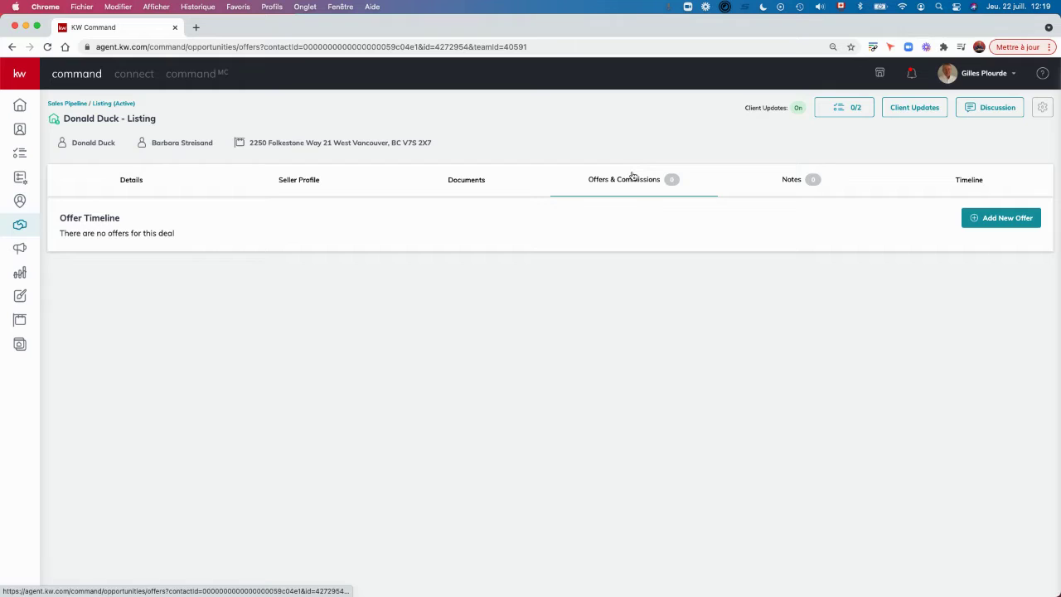
left_click(1011, 220)
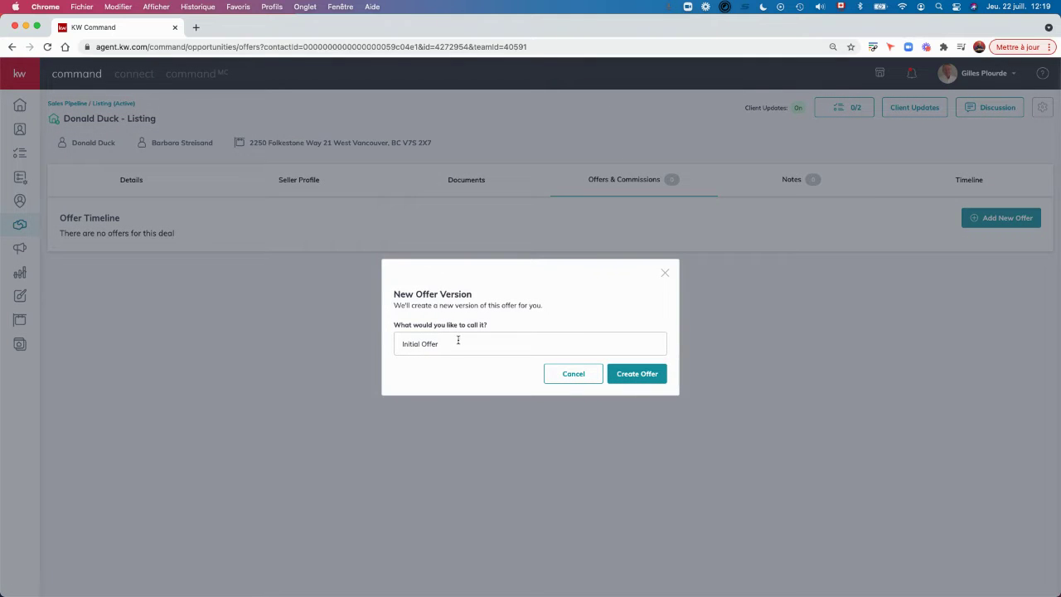
left_click(459, 342)
left_click_drag(437, 341, 389, 341)
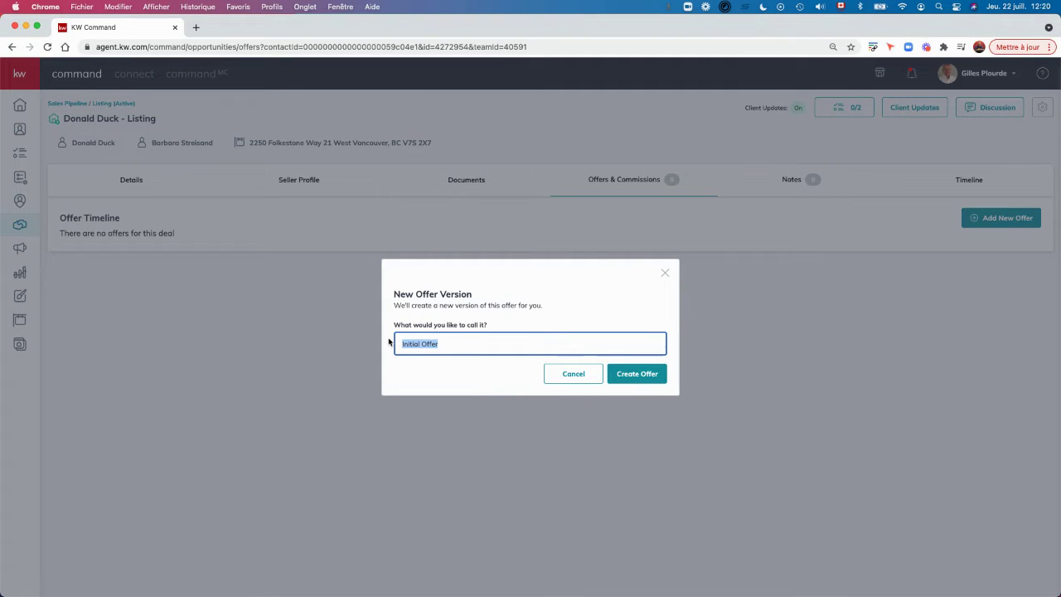
type("a")
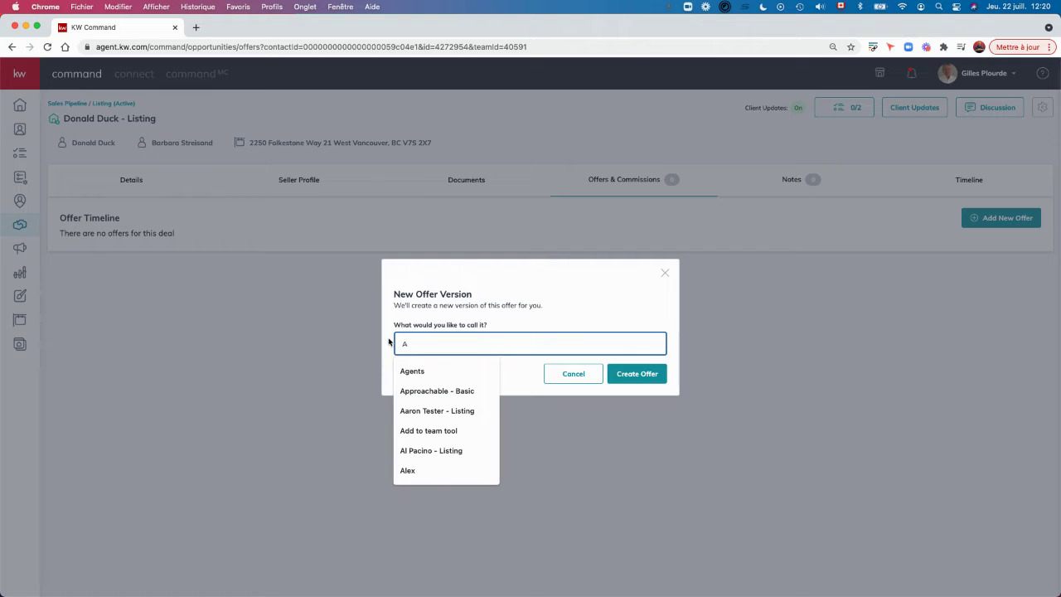
key("BackSpace")
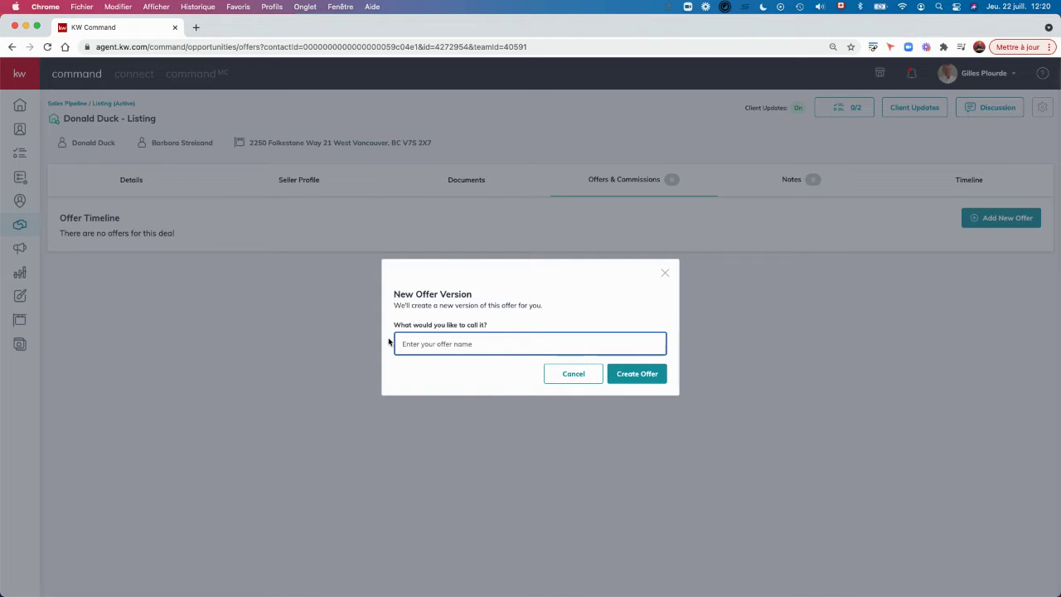
type("Li")
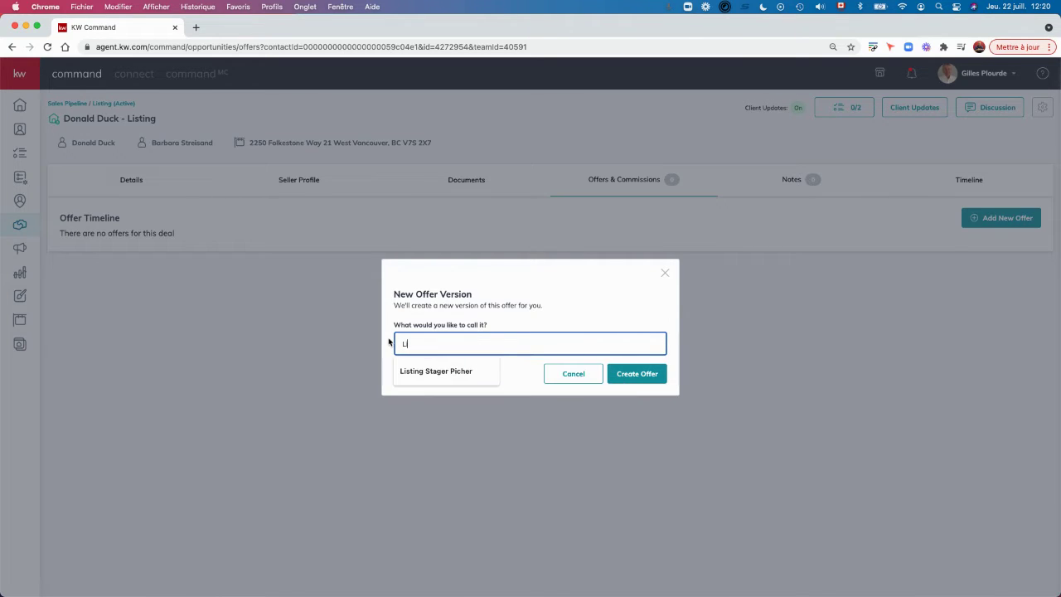
type("quide, ")
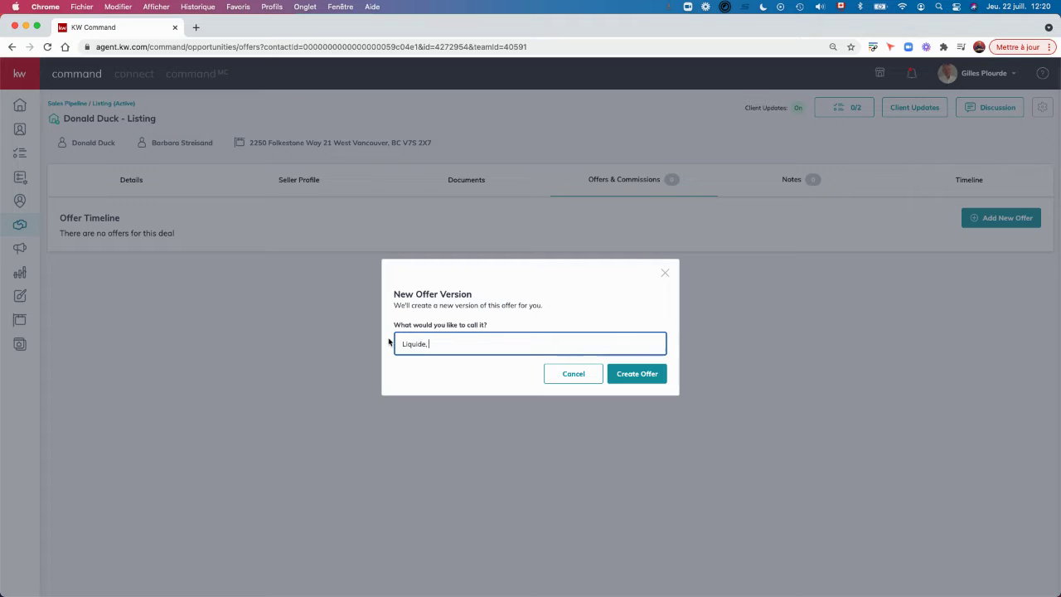
type("pr")
key("BackSpace")
key("BackSpace")
type("135000")
left_click(432, 344)
type(",")
left_click(447, 344)
type(",000")
type(" - ")
type("30 septe")
type("mbre")
key("BackSpace")
key("BackSpace")
key("BackSpace")
key("BackSpace")
key("BackSpace")
key("BackSpace")
key("BackSpace")
key("BackSpace")
type("aout")
left_click(661, 374)
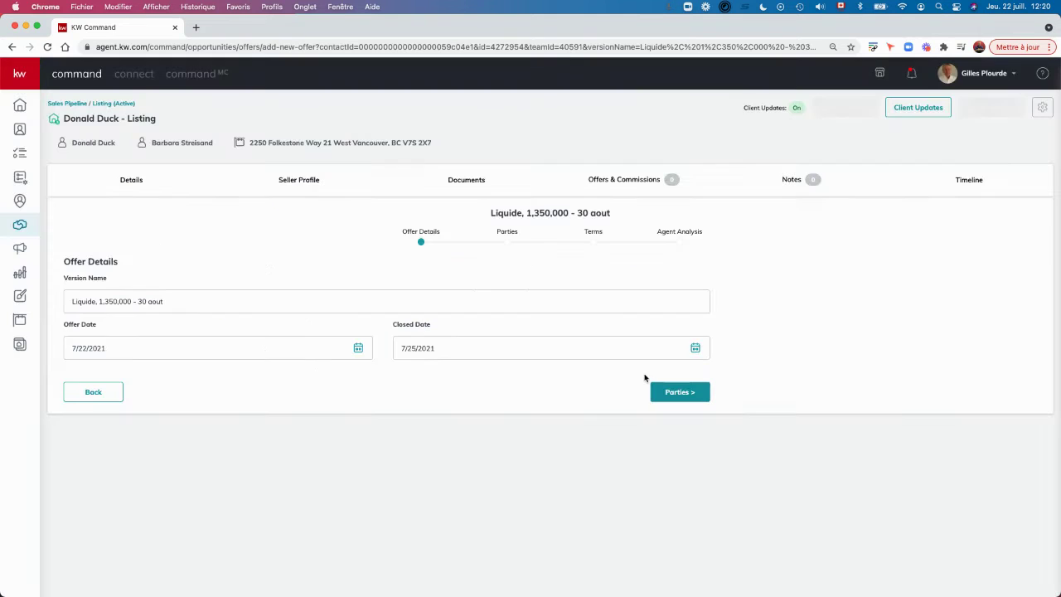
- Set the offer's closed date to 8/30/2021 and continue to the parties
left_click(698, 348)
left_click(535, 379)
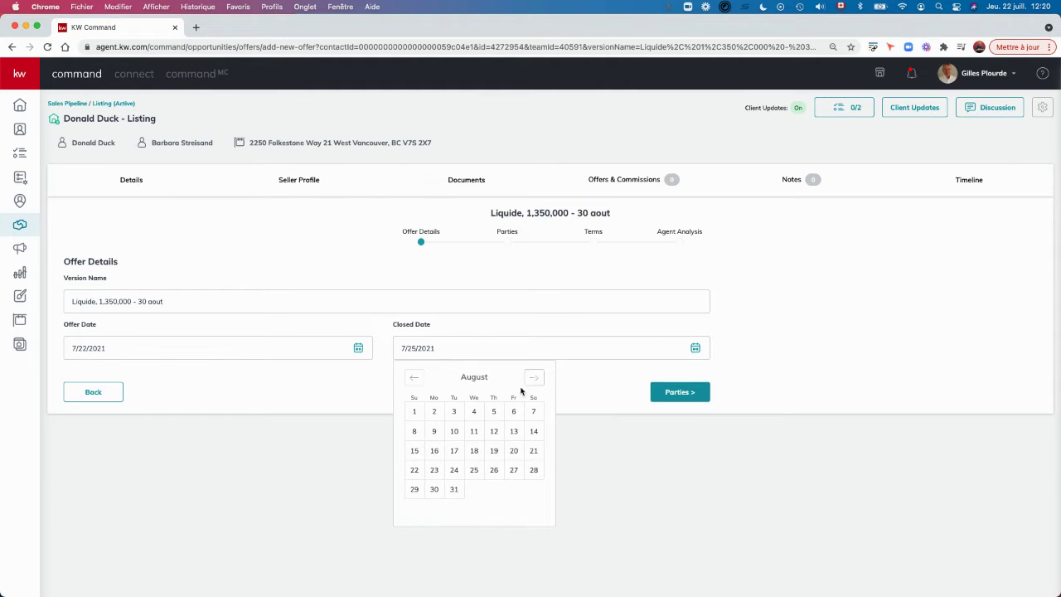
left_click(433, 489)
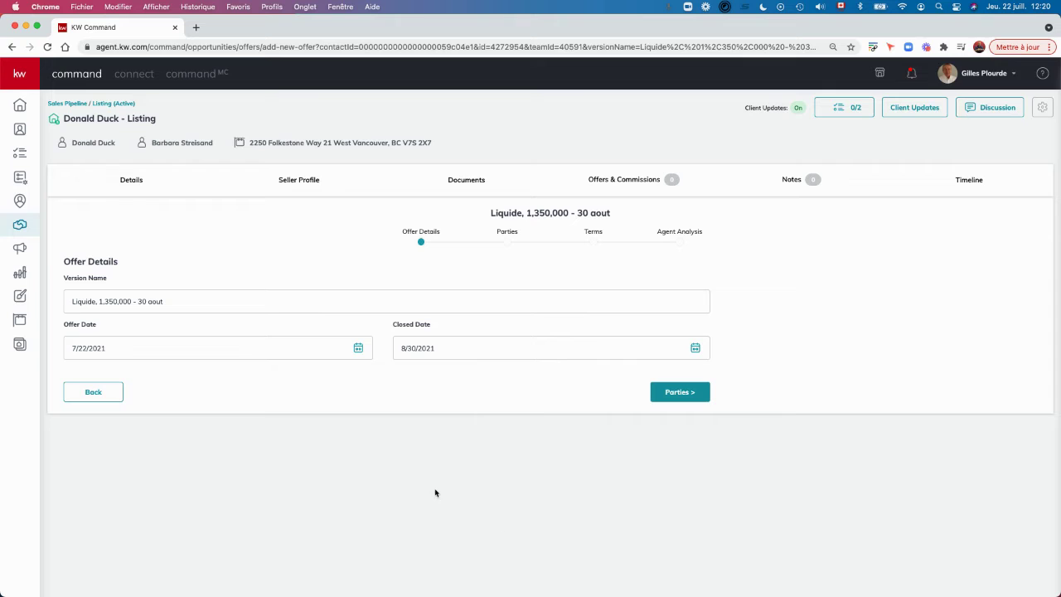
left_click(680, 391)
- Enter the buyer's full name and the name of the buyer's representing associate, and continue to the terms
left_click(91, 321)
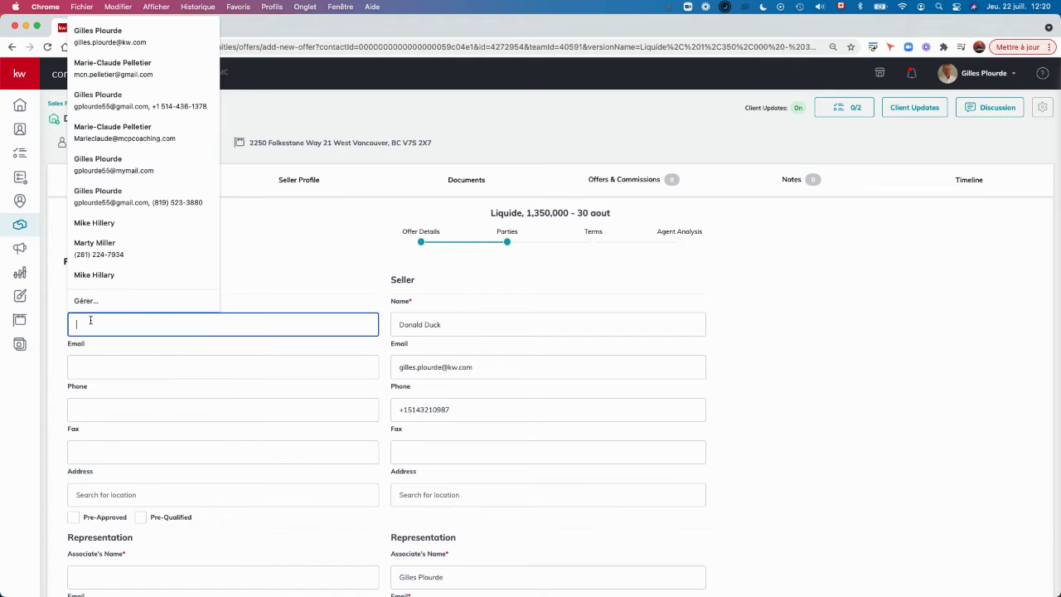
type("Al")
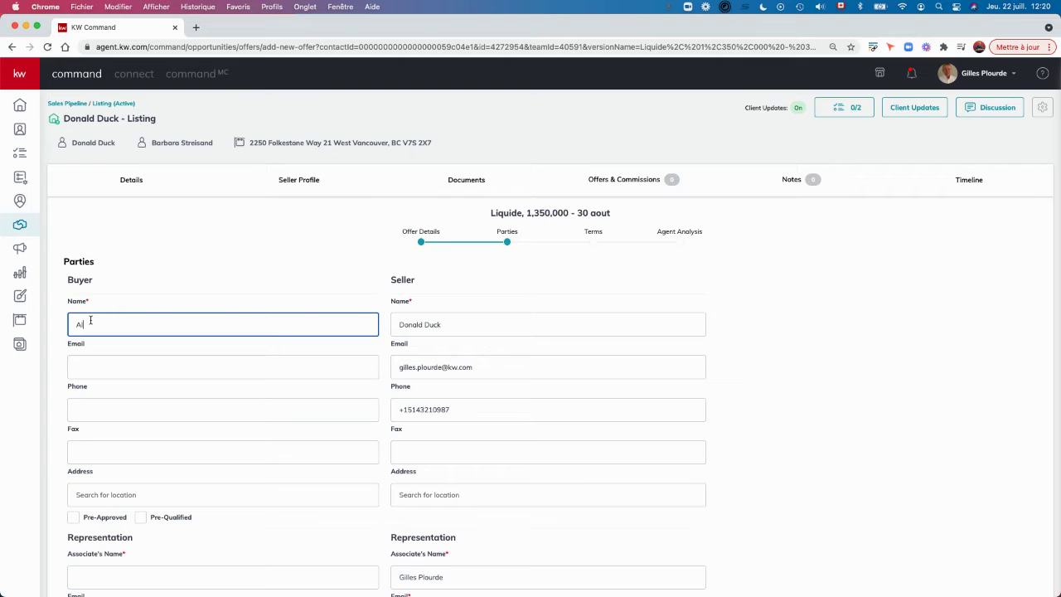
type(" Pacino")
left_click(123, 369)
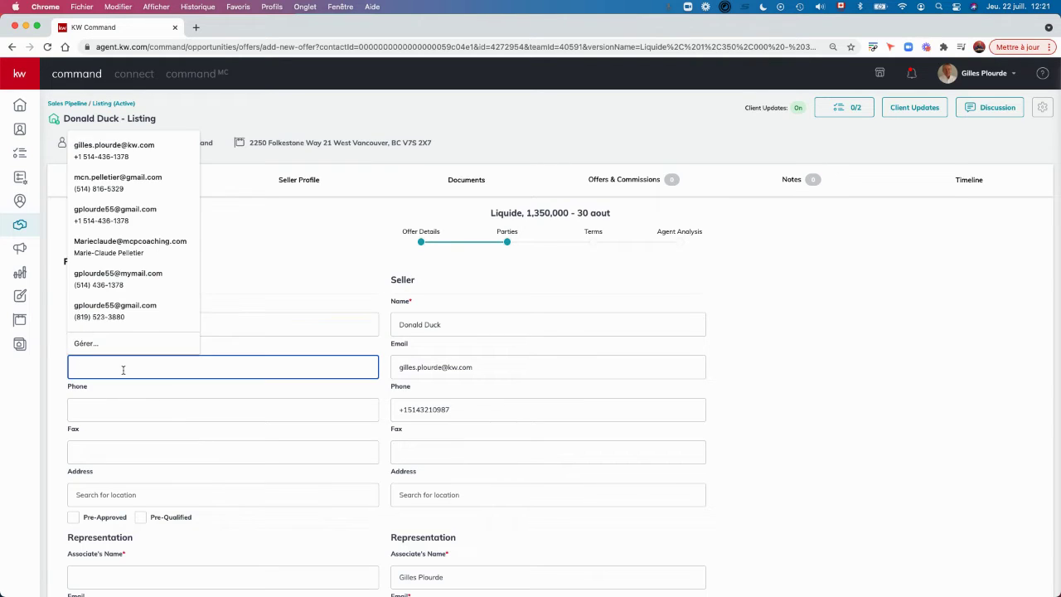
scroll(123, 369, "down", 3)
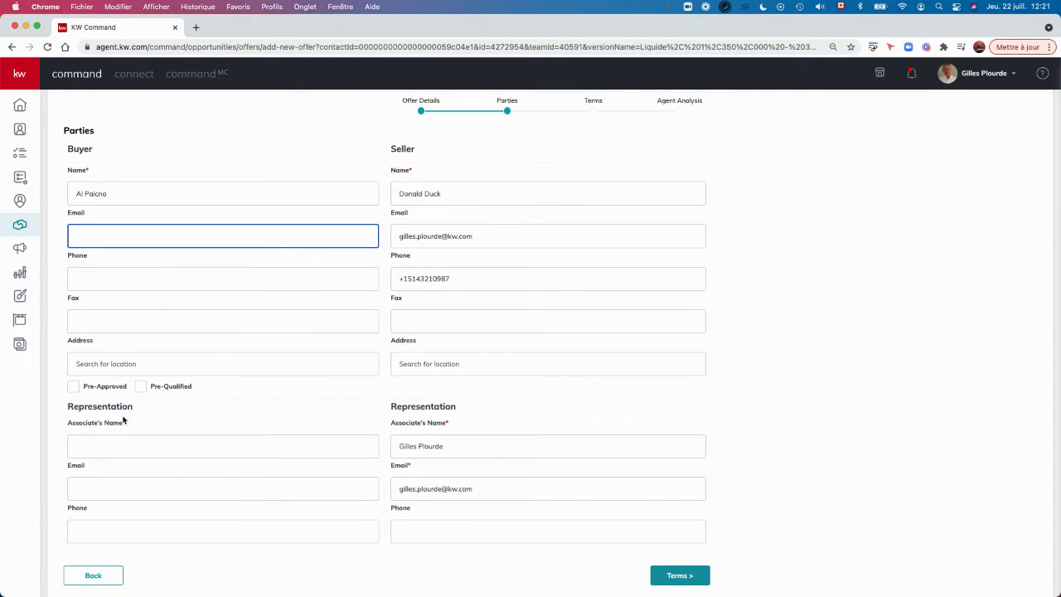
left_click(83, 445)
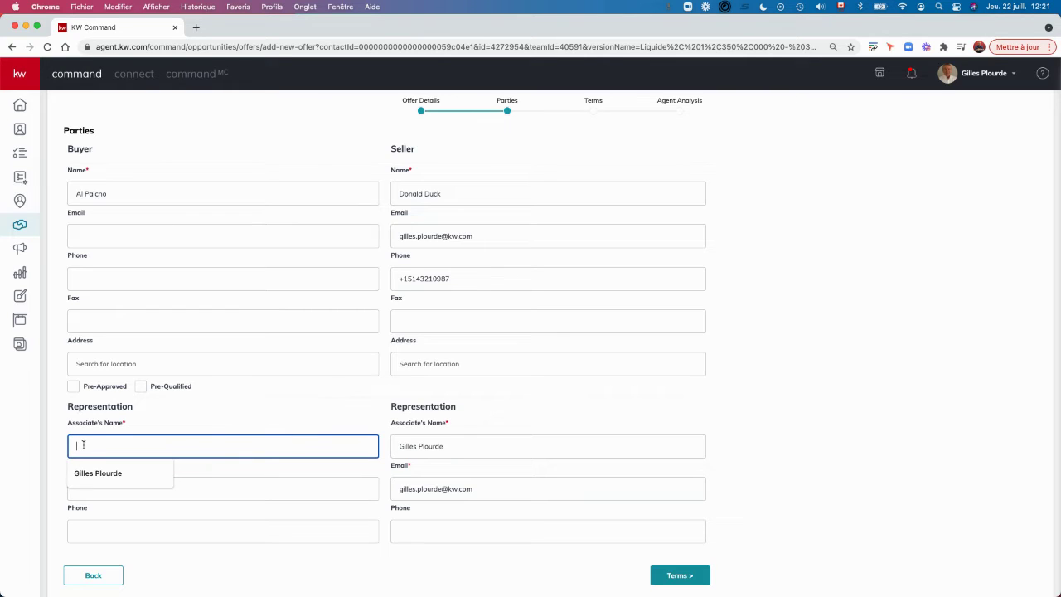
type("Buc A")
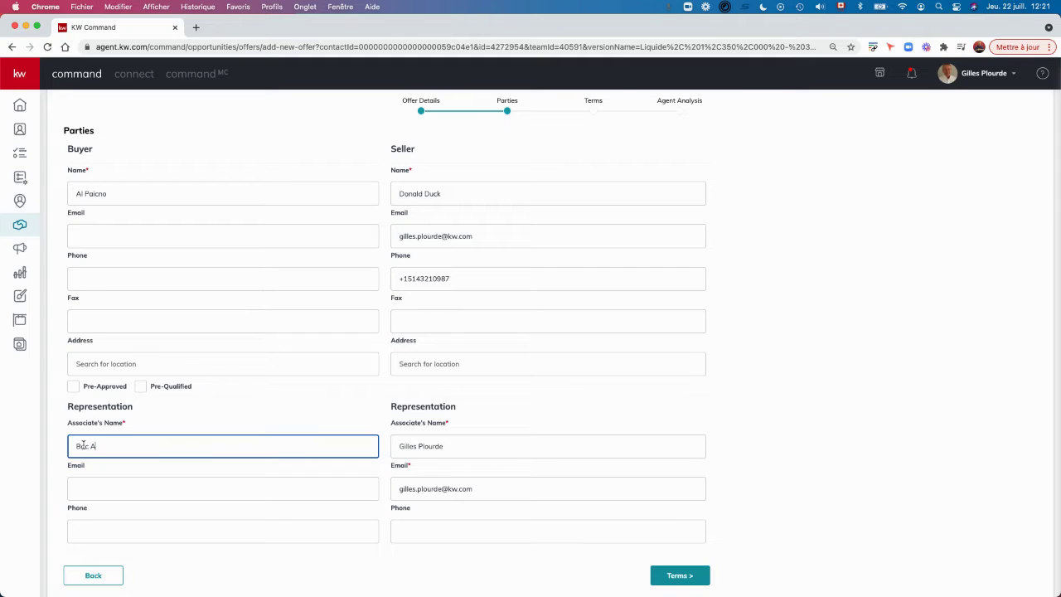
type("llouréat")
scroll(479, 357, "up", 2)
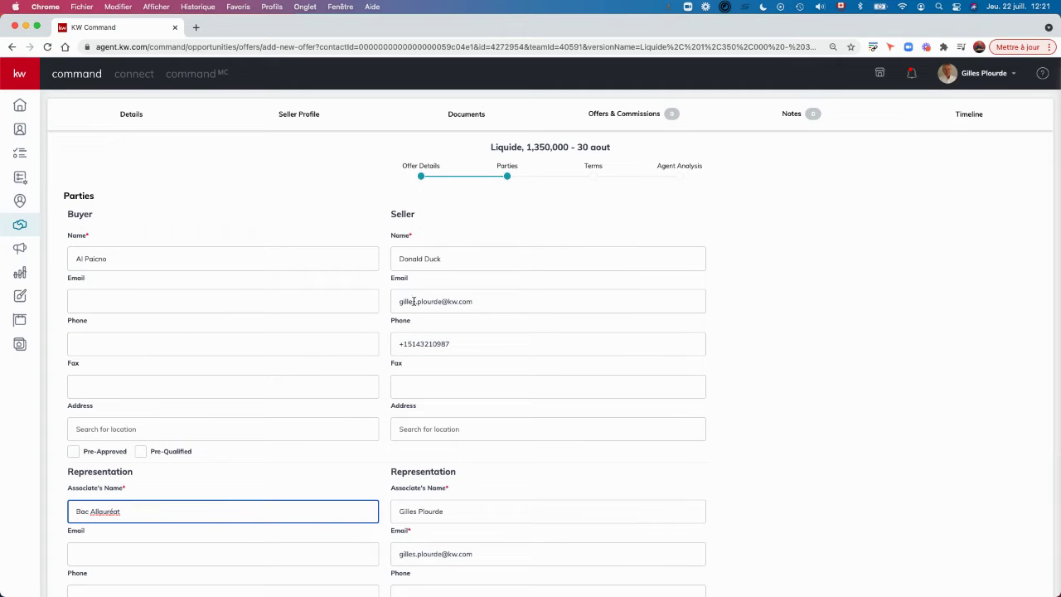
scroll(422, 373, "down", 2)
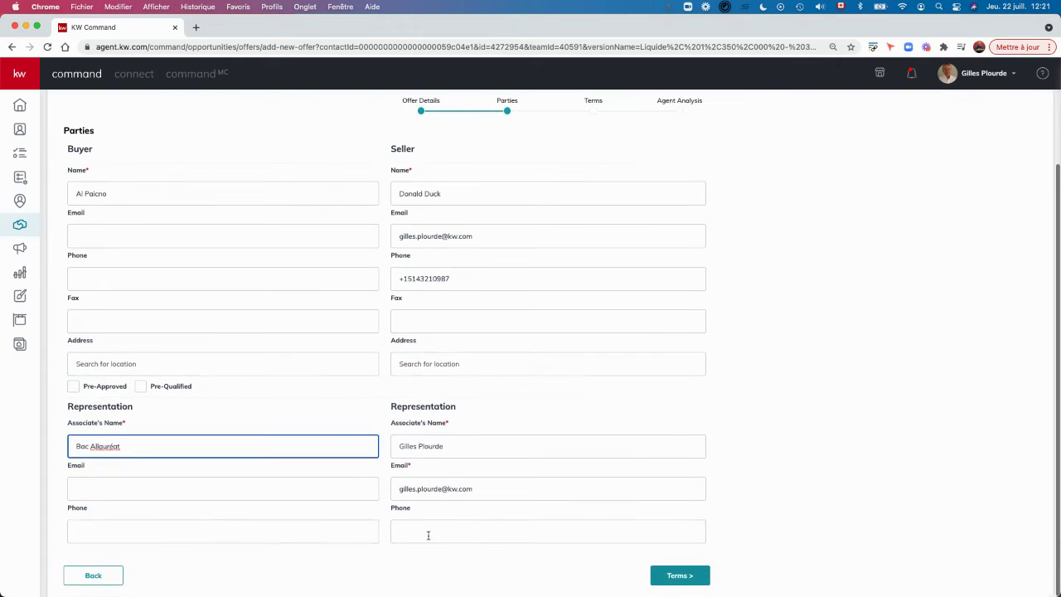
left_click(678, 575)
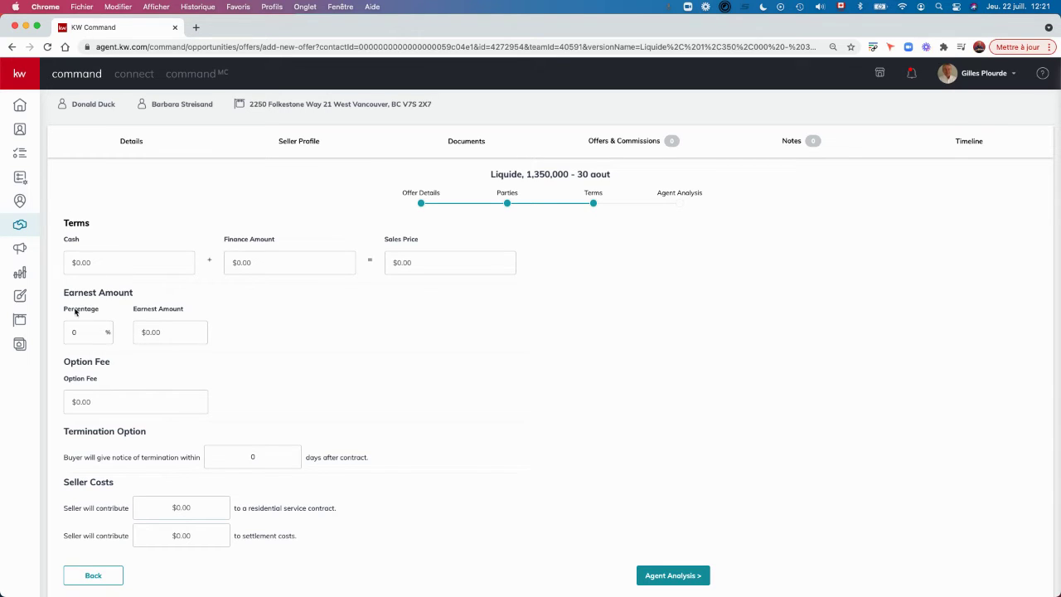
- Set the offer's cash amount to $1,350,000.00 and continue to the agent analysis
left_click(89, 270)
type("1")
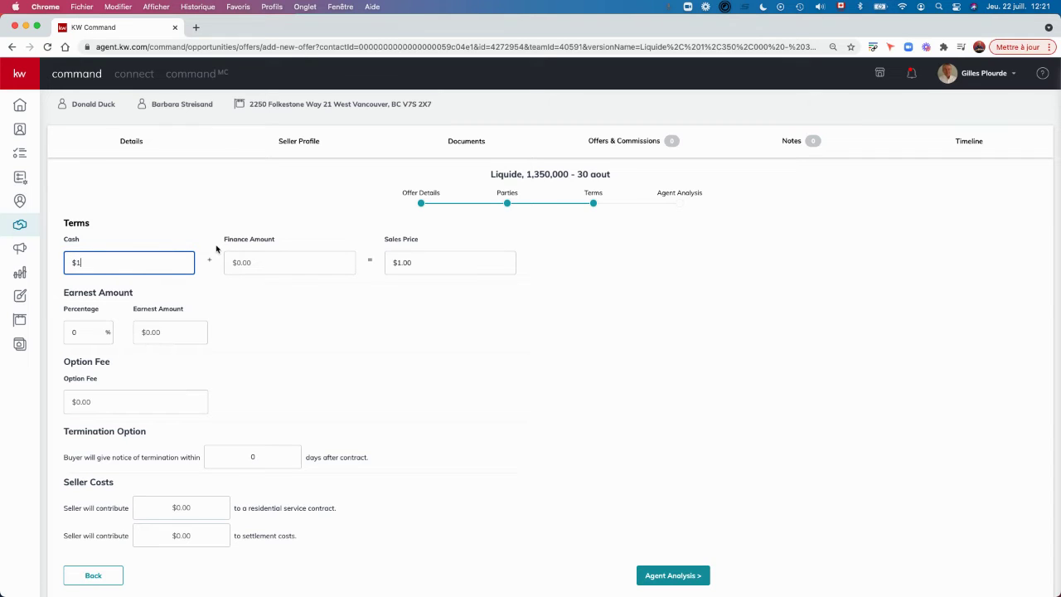
type("30")
type("500000")
left_click(171, 332)
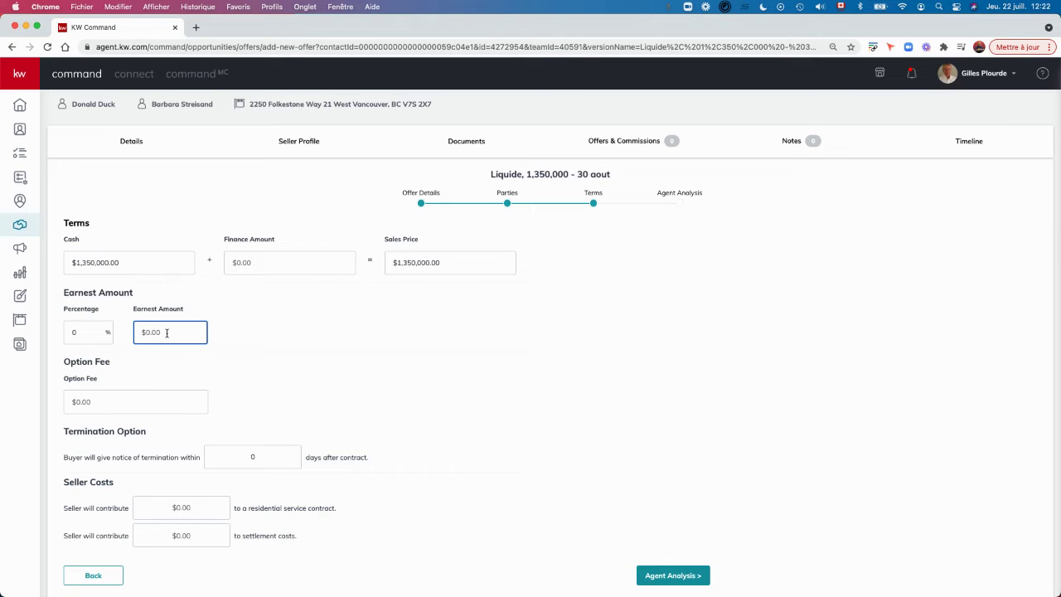
left_click(677, 575)
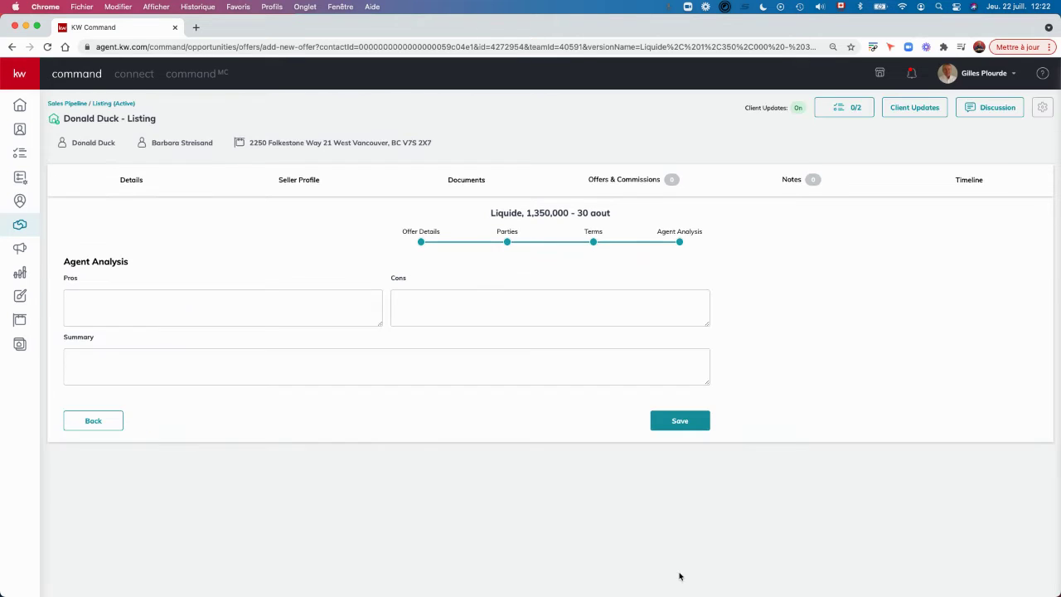
- Fill in the pros "Tout cash, prise de possession rapide" and the cons "En bas du prix demandé", and save the offer
left_click(154, 307)
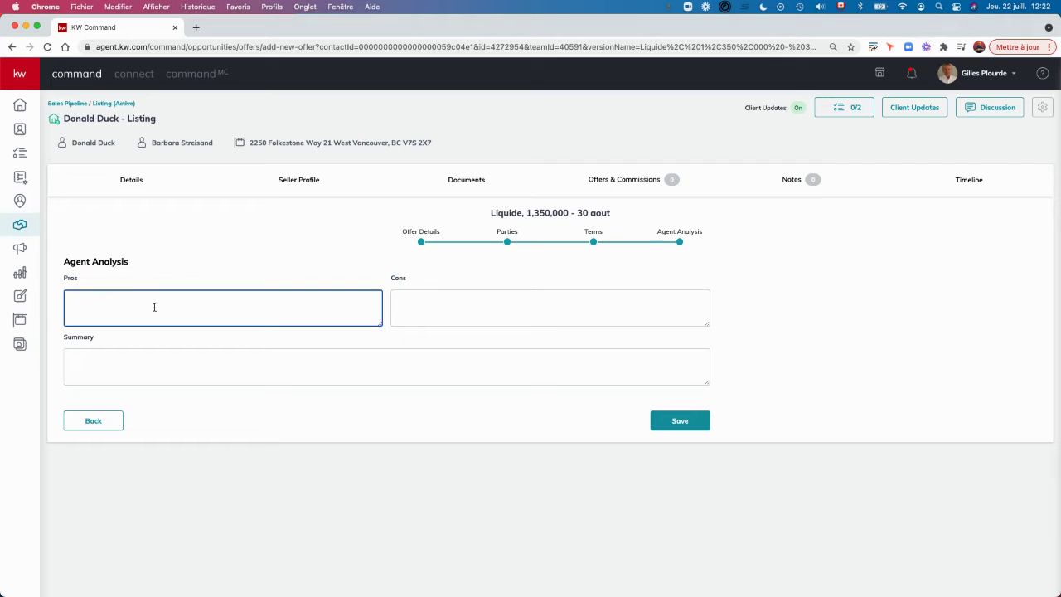
type("Tout cash, prise de possesssion rapide")
left_click(159, 303)
key("BackSpace")
left_click(452, 305)
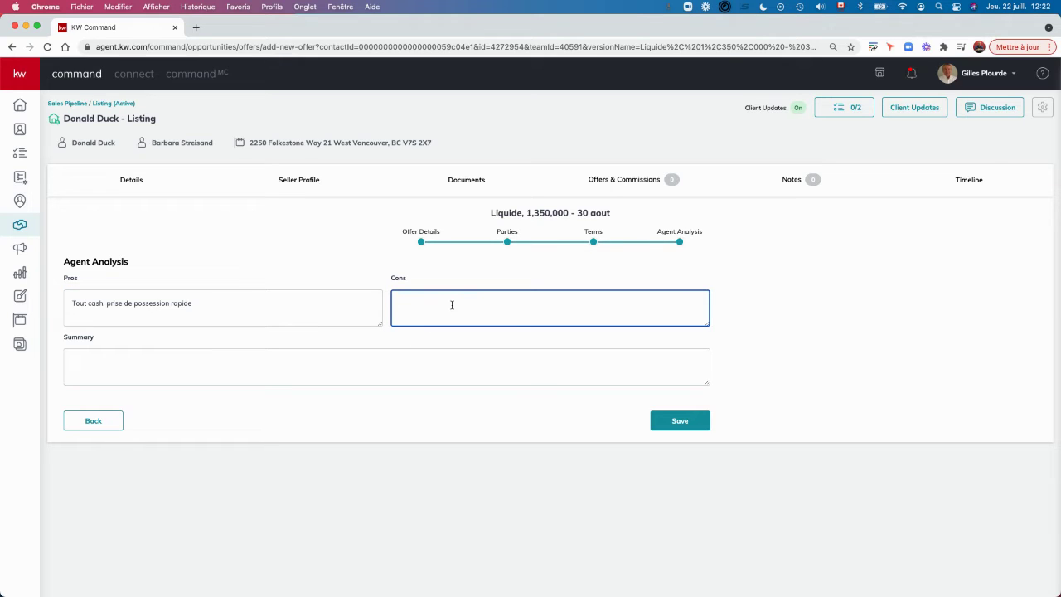
type("En bas du prix demandé")
left_click(679, 421)
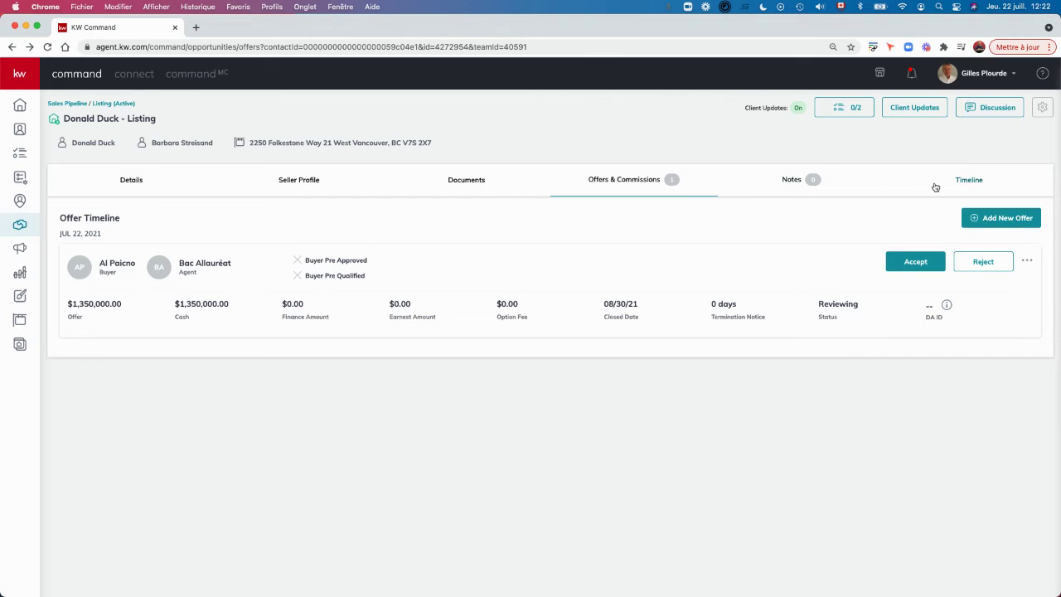
- Create a new offer version named "1,400,000 - Financement" on the listing
left_click(1001, 217)
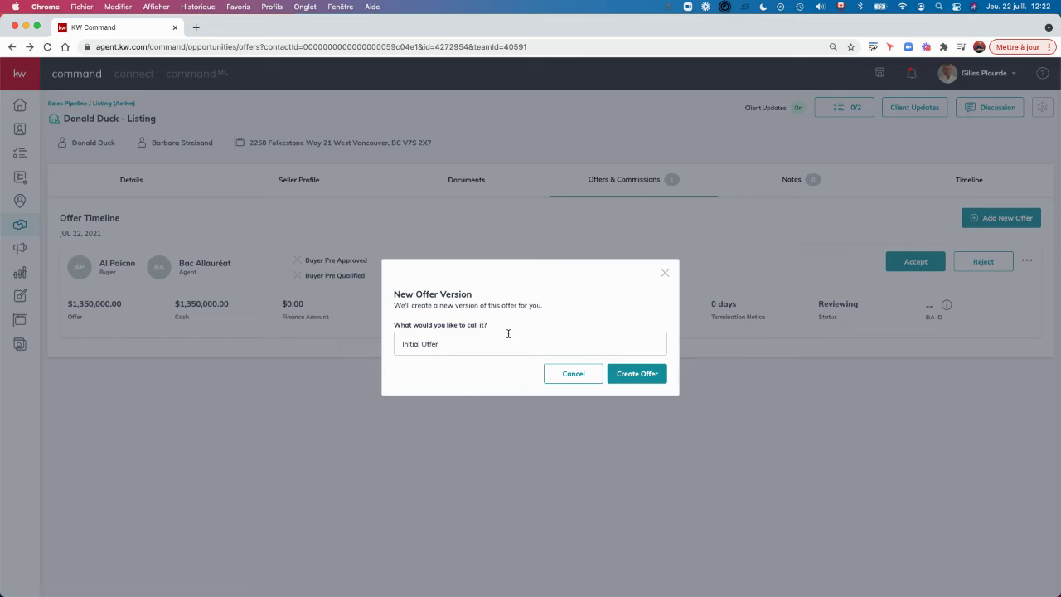
left_click_drag(478, 343, 389, 343)
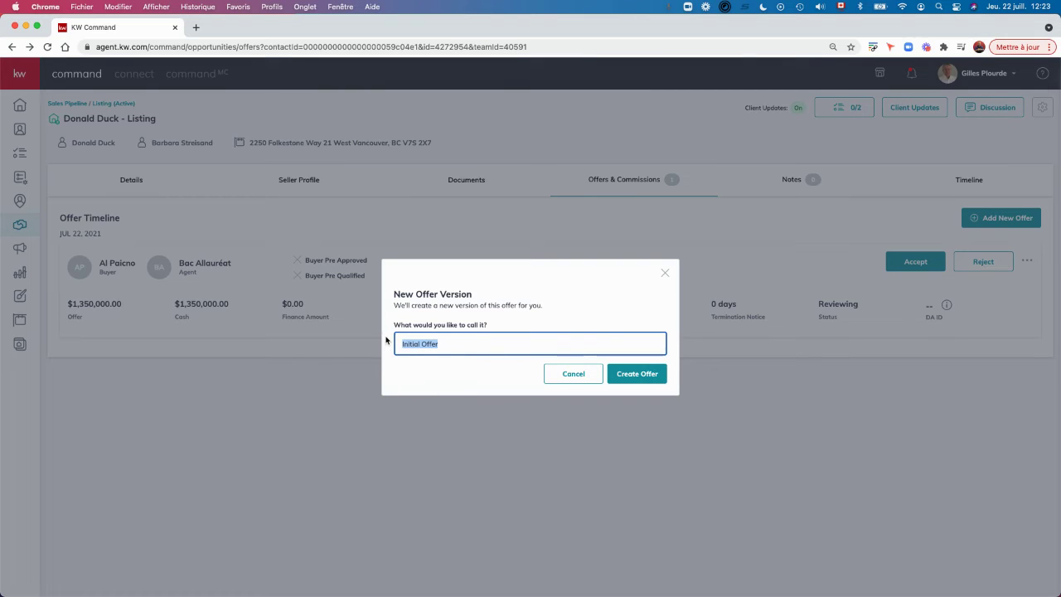
type("1")
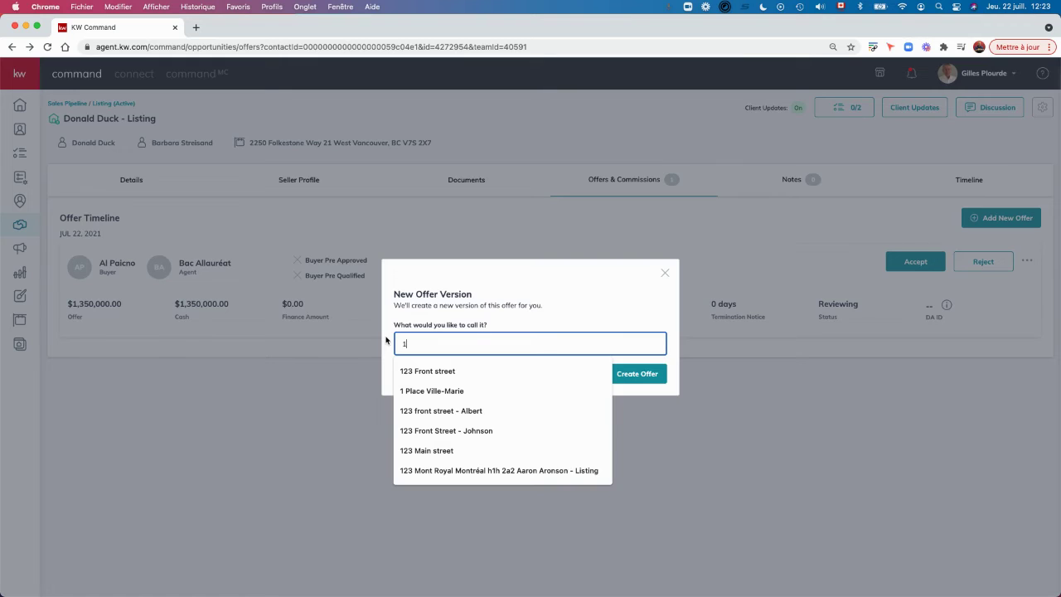
type(",400")
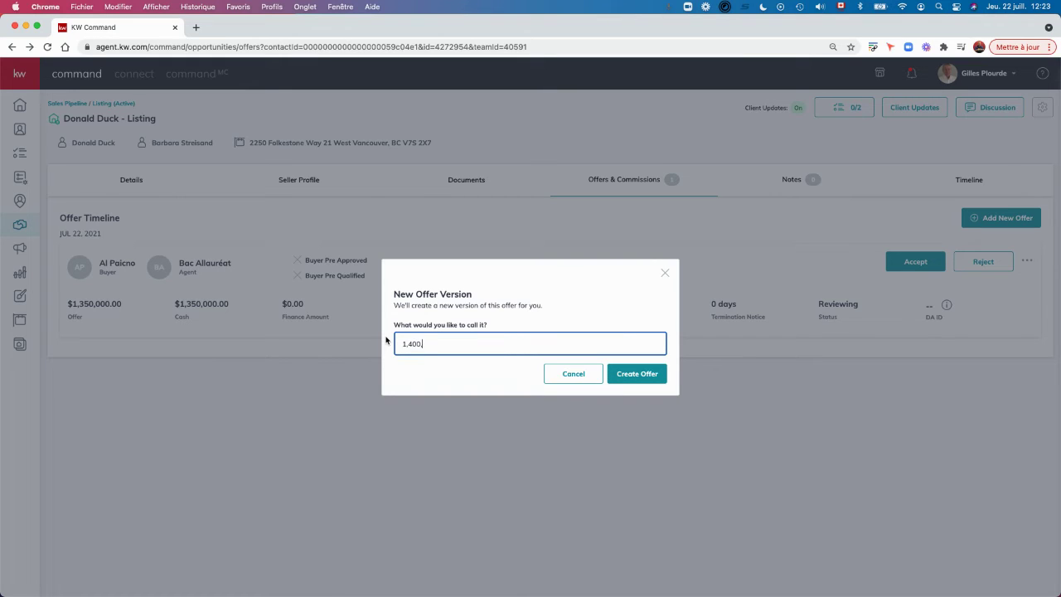
type(",000 - Financemen")
key("BackSpace")
type("nt")
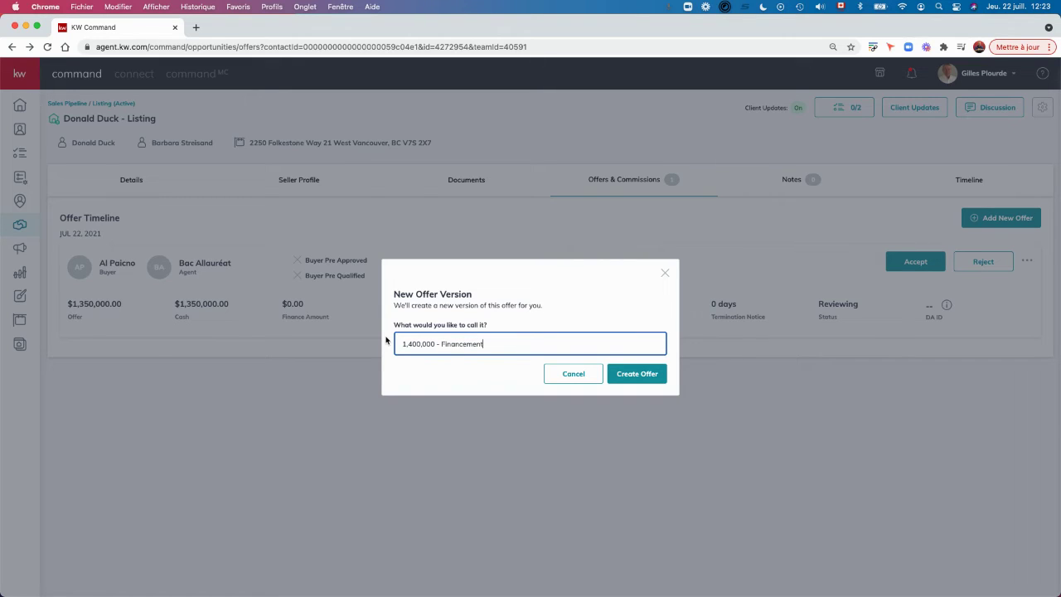
left_click(634, 374)
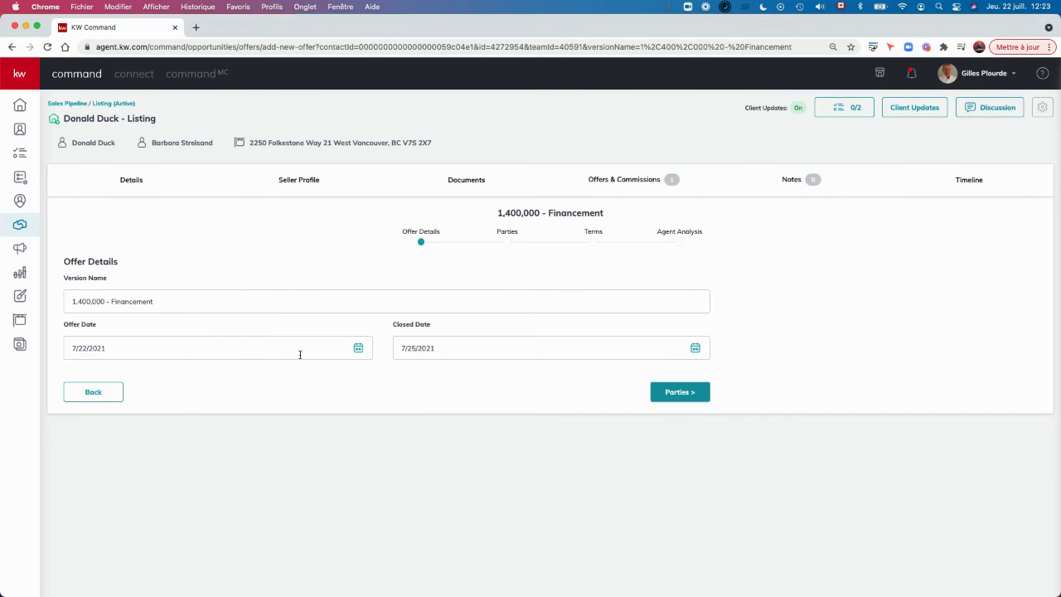
- Set the new offer's closed date to 9/30/2021 and continue to the parties
left_click(696, 347)
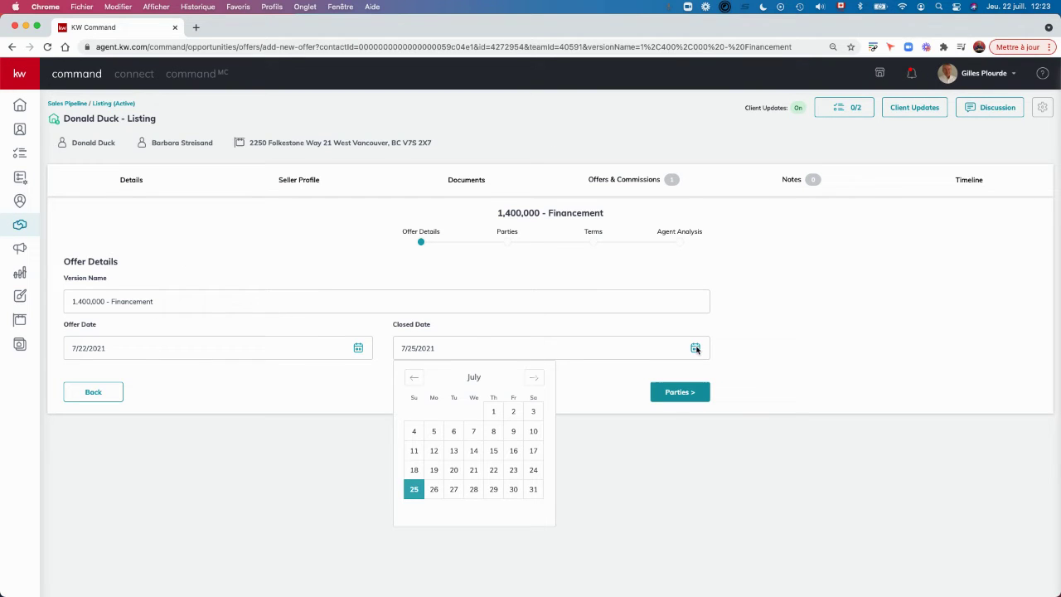
left_click(533, 380)
left_click(532, 381)
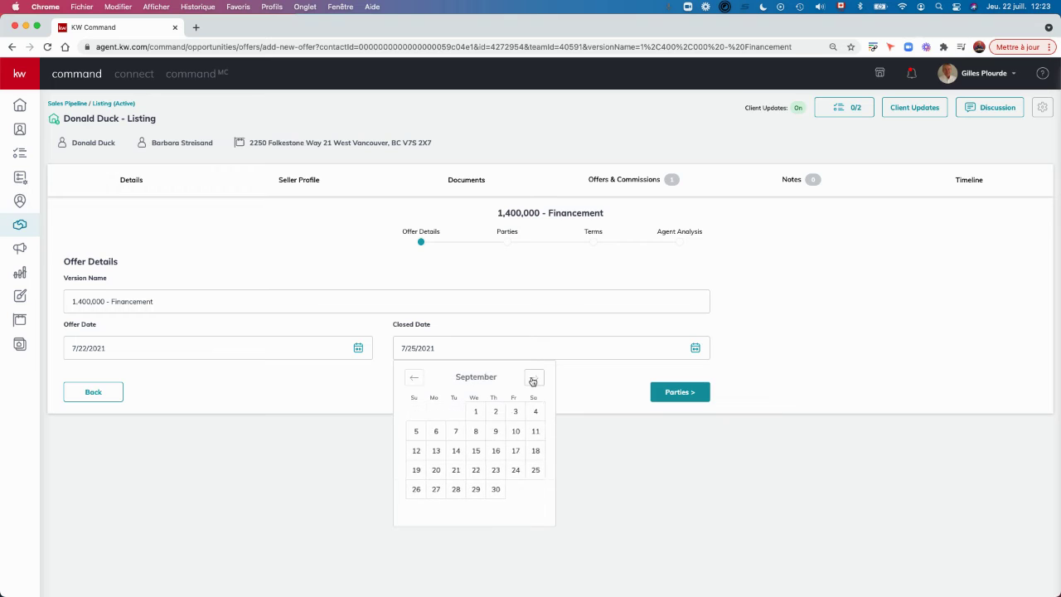
left_click(495, 489)
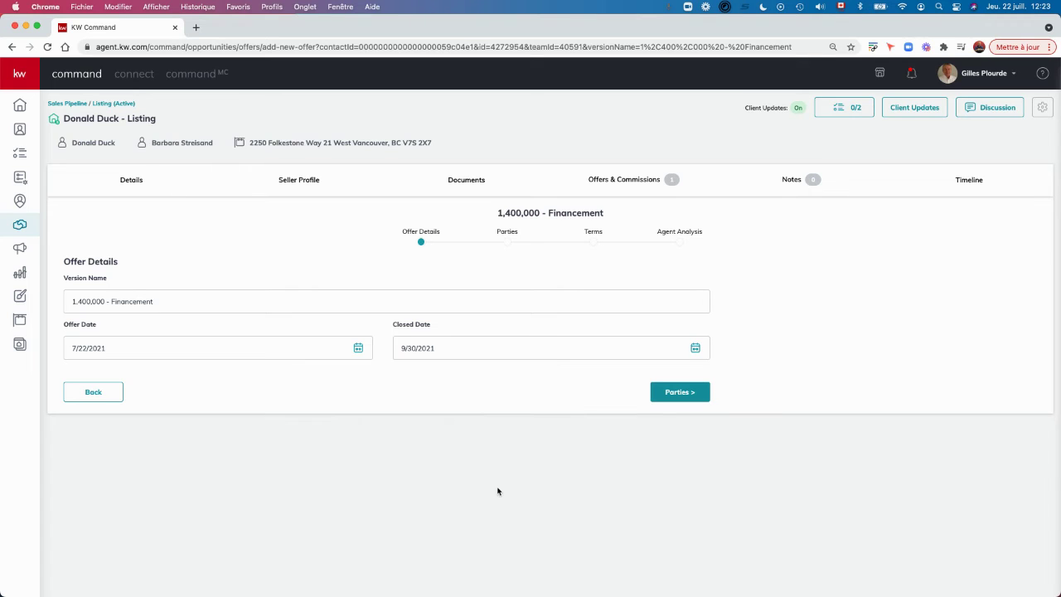
left_click(679, 394)
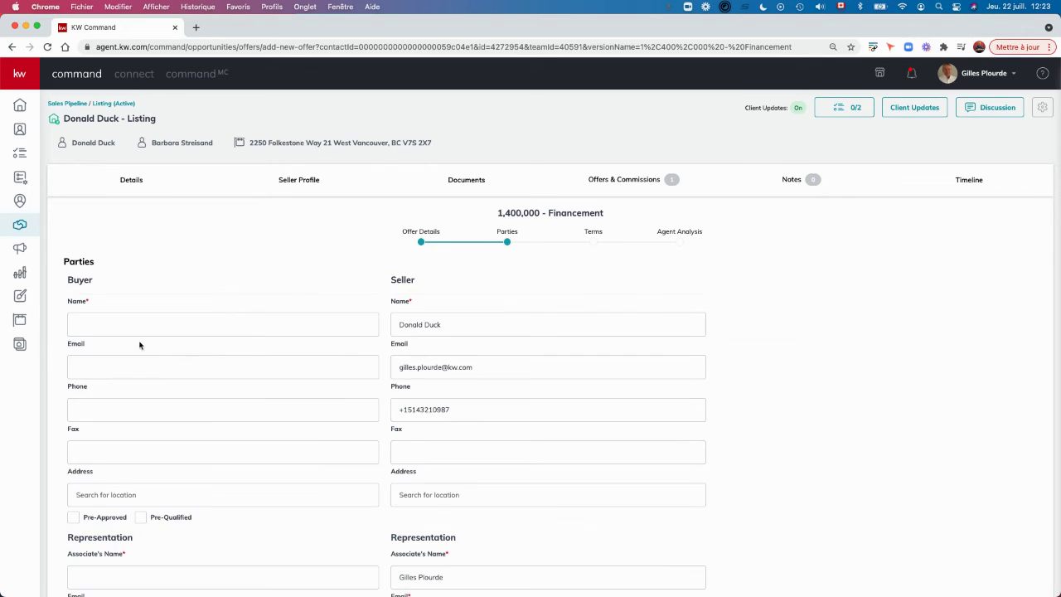
- Enter the second buyer's name and the representing associate's name, and continue to the terms
left_click(96, 323)
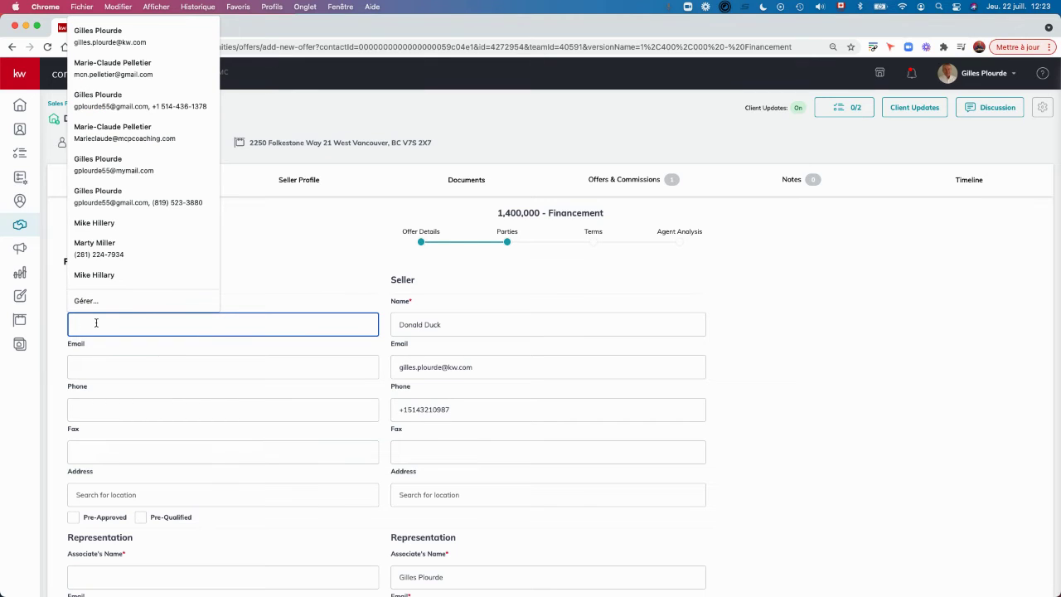
type("Bar Streisand")
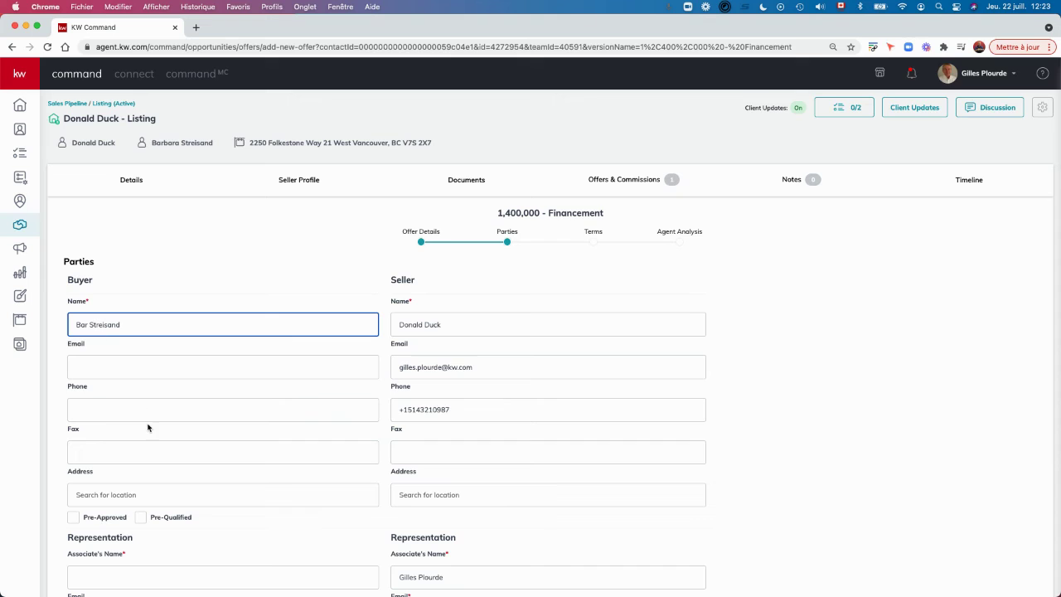
scroll(124, 431, "down", 3)
left_click(93, 441)
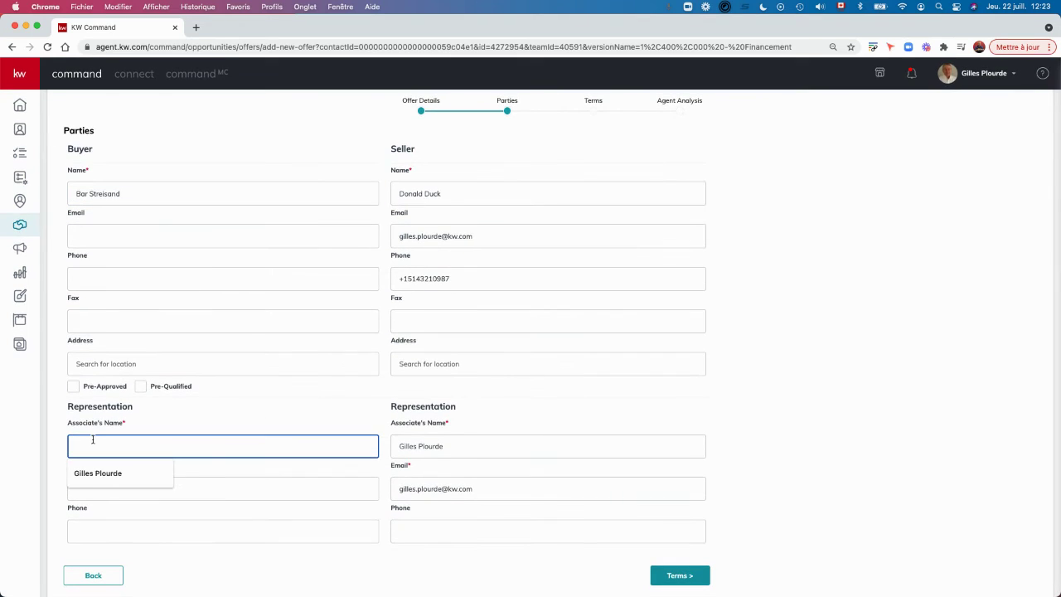
type("Al Pacino")
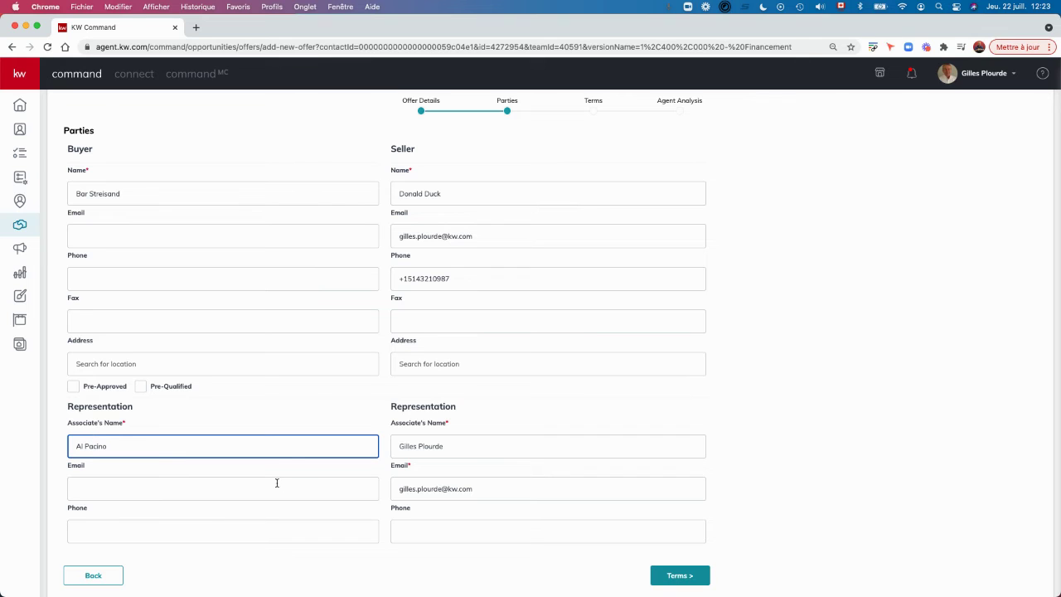
scroll(539, 485, "down", 1)
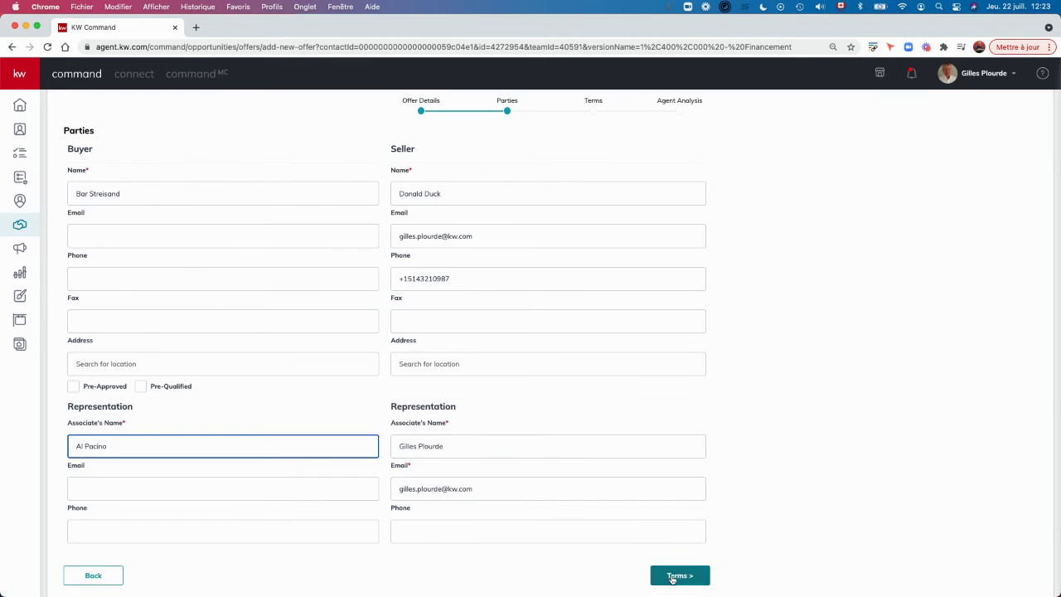
left_click(681, 575)
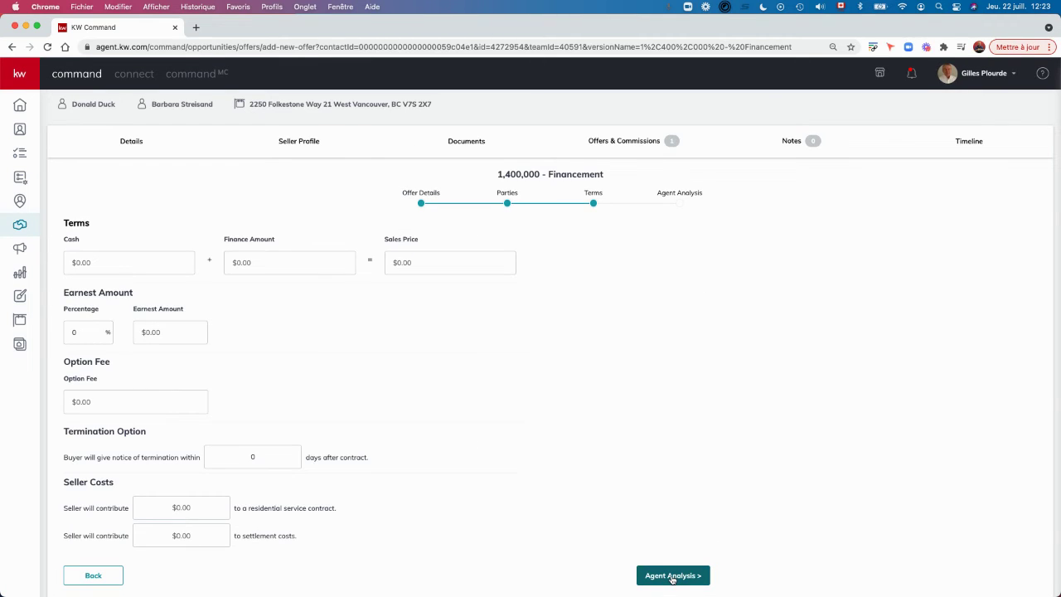
- Set the offer's cash to $250,000.00 and its finance amount to $1,150,000.00
left_click(73, 262)
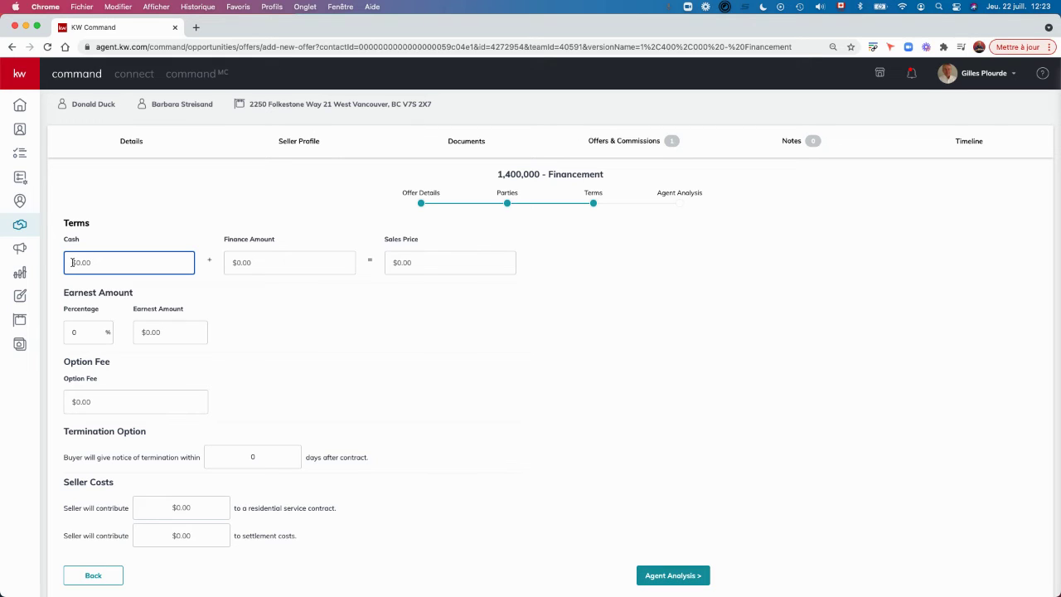
type("15")
key("BackSpace")
key("BackSpace")
type("250000")
left_click(241, 262)
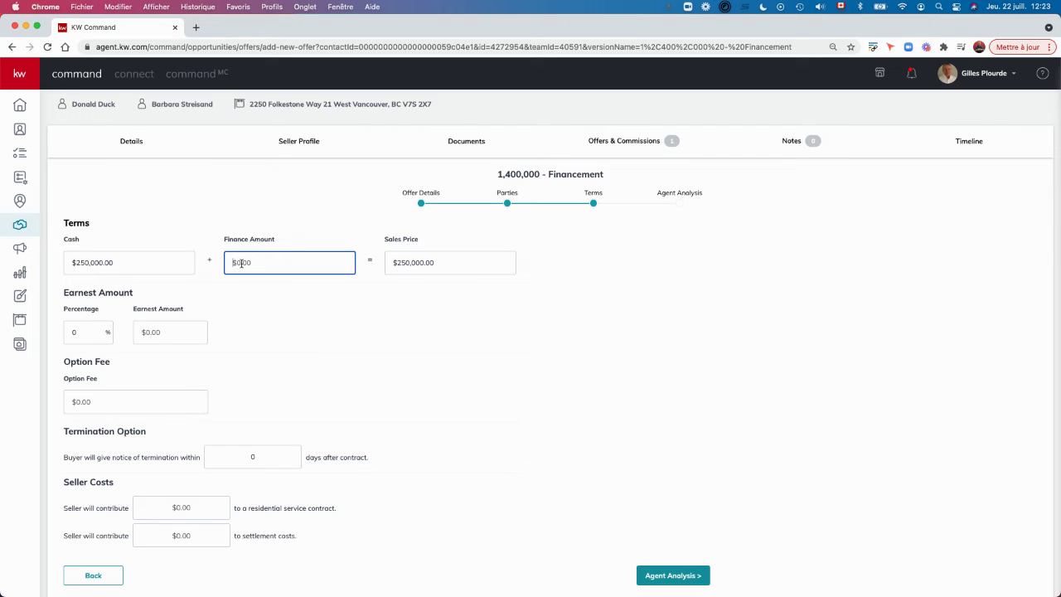
type("1,150,000")
- Set the earnest amount to $25,000.00 and continue to the agent analysis
left_click(178, 333)
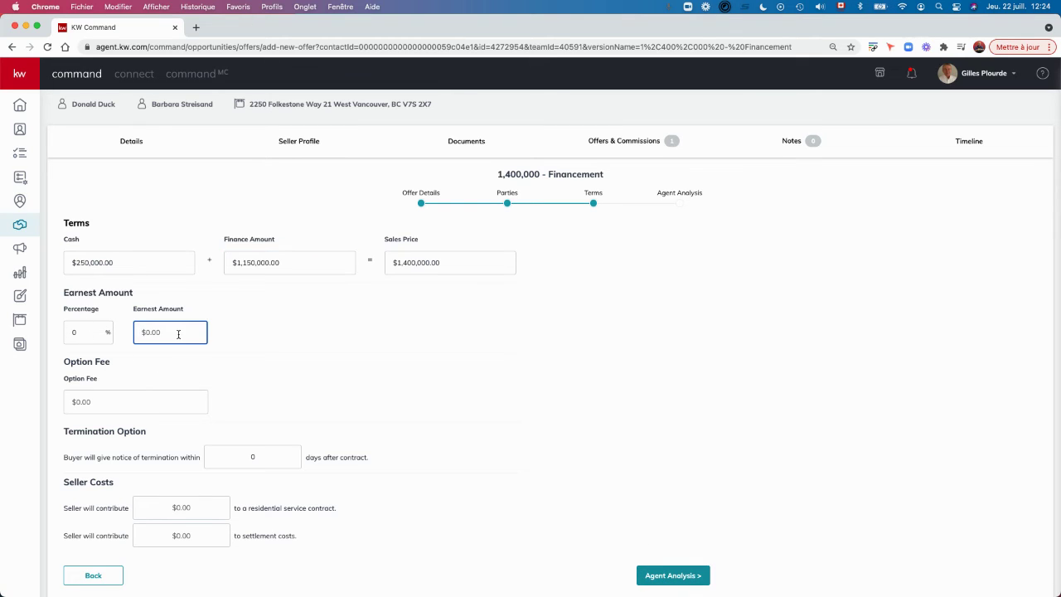
type("250000")
left_click(675, 578)
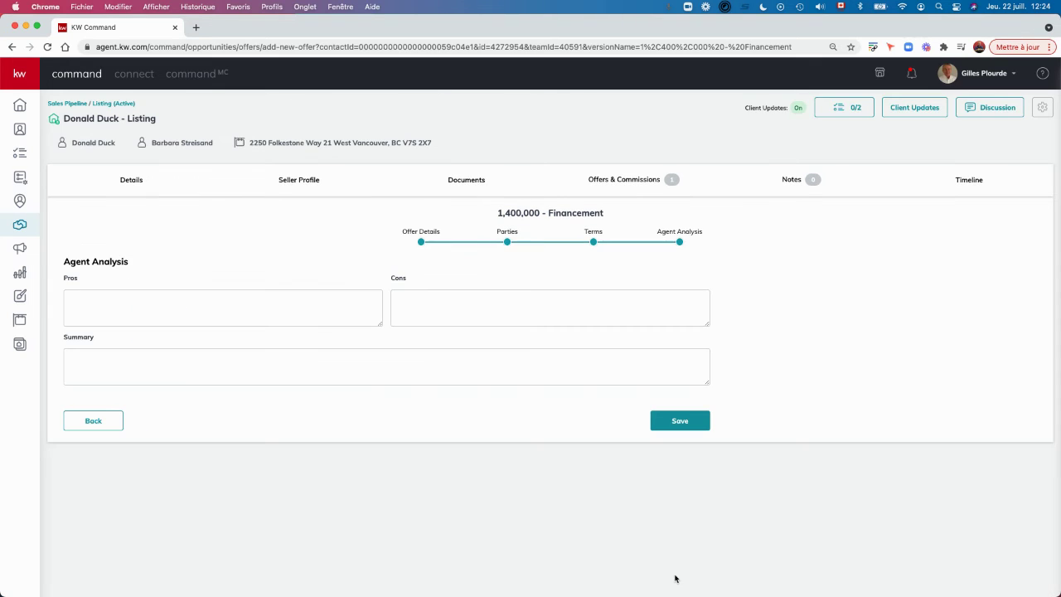
- Fill in the pros "Plus que le prix demandé" and the cons "Financement requis"
left_click(142, 306)
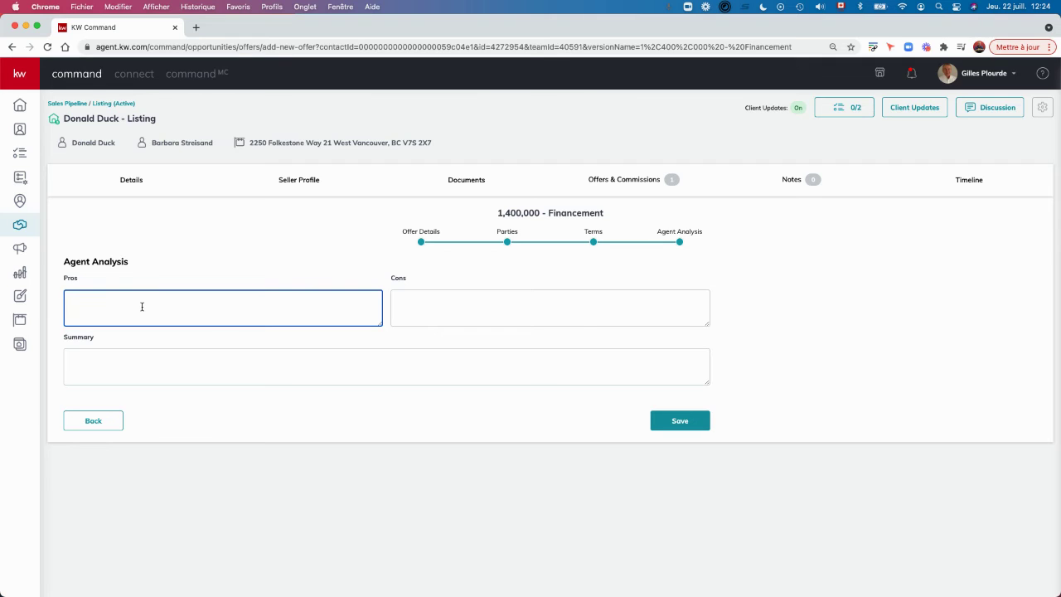
type("Plus que le prix demandé")
left_click(415, 308)
type("Fi")
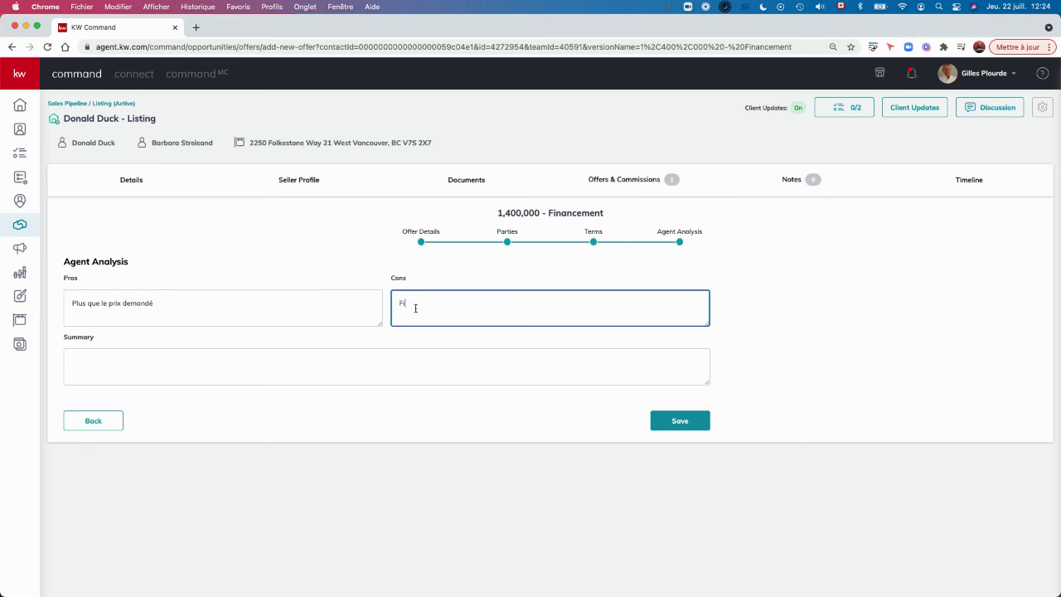
type("nancement req")
key("Tab")
type("ui")
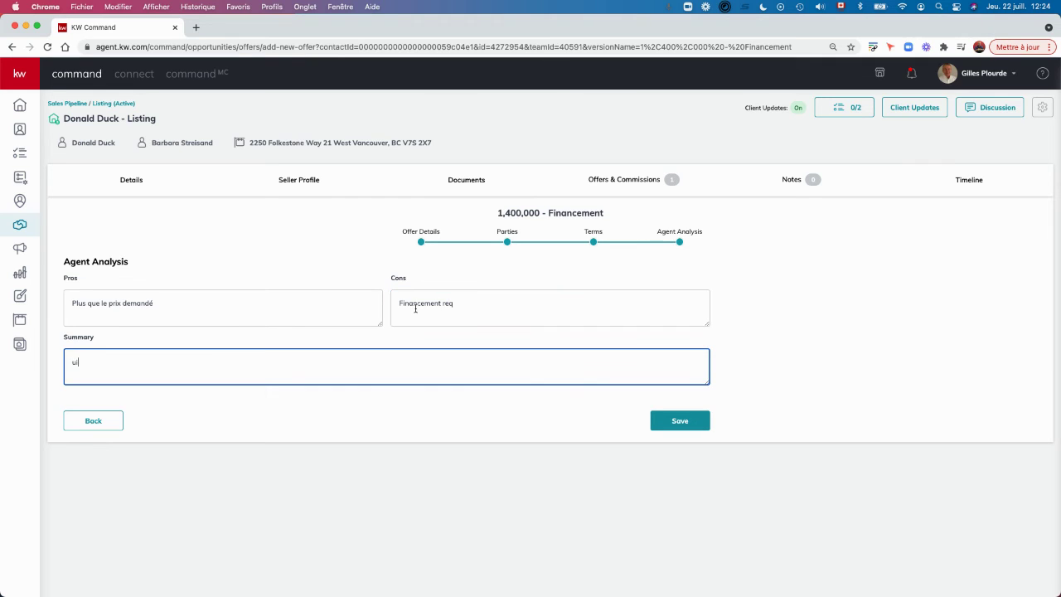
left_click(466, 304)
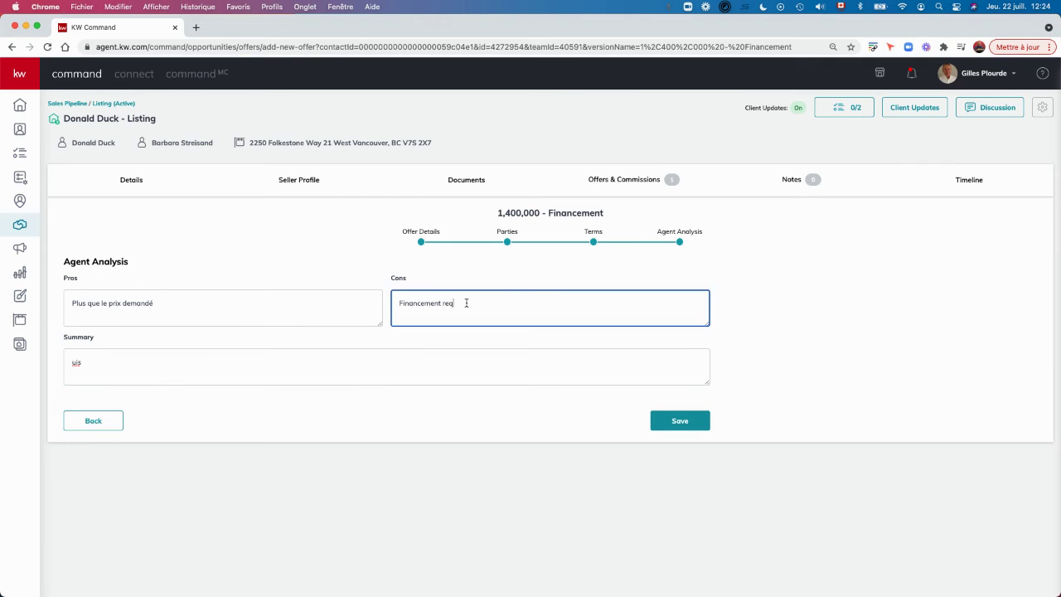
type("uis")
- Replace the summary text with "Belle offre $$ mais financement requis" and save the offer
left_click(113, 361)
left_click_drag(90, 362, 65, 357)
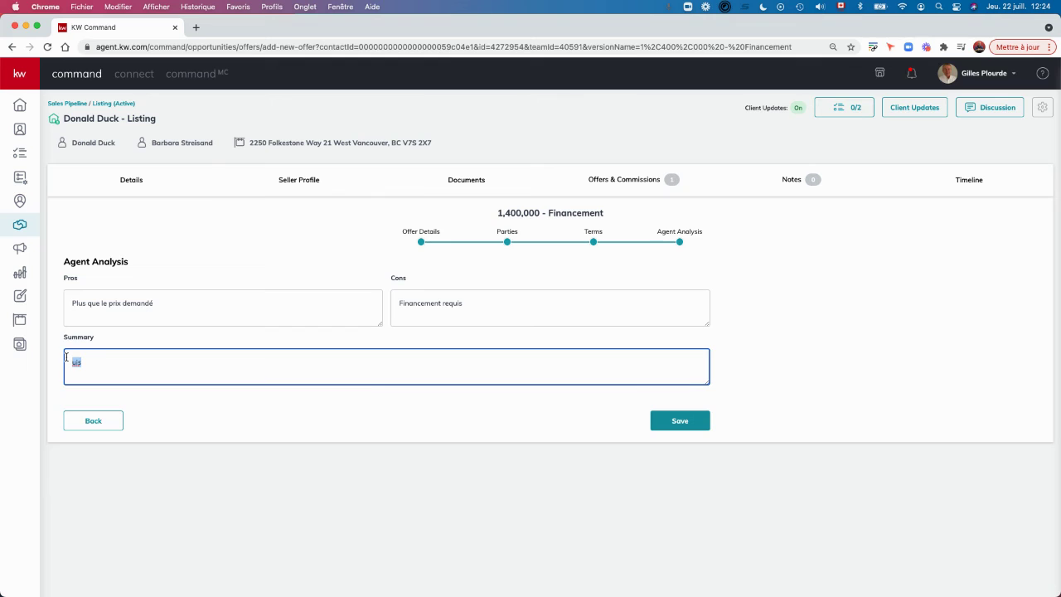
type("Belle offre")
type(" $$")
type(" mais f")
type("ina")
type("ncema")
type("ent requis")
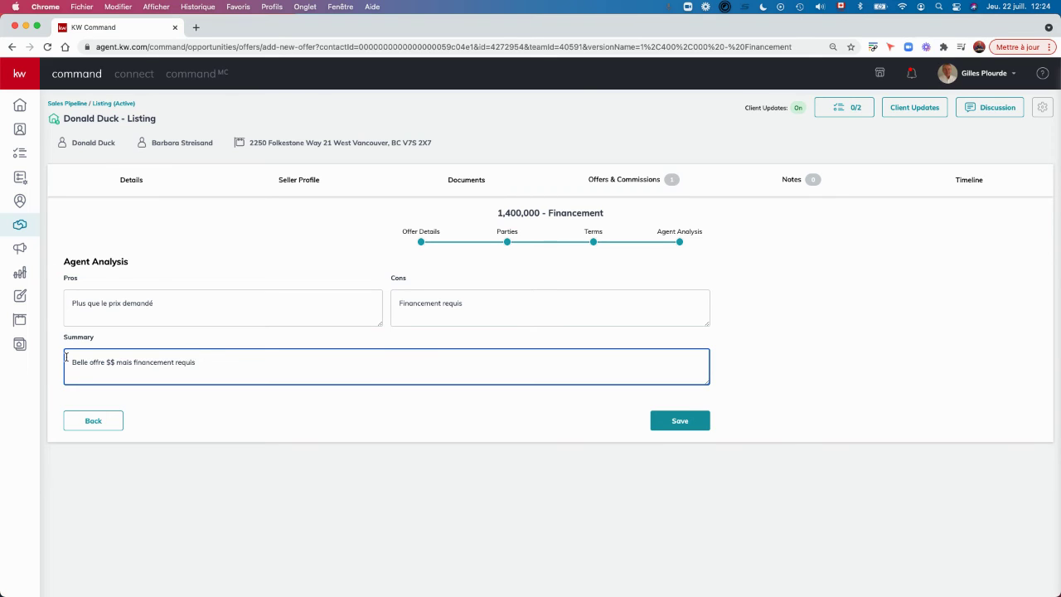
left_click(670, 426)
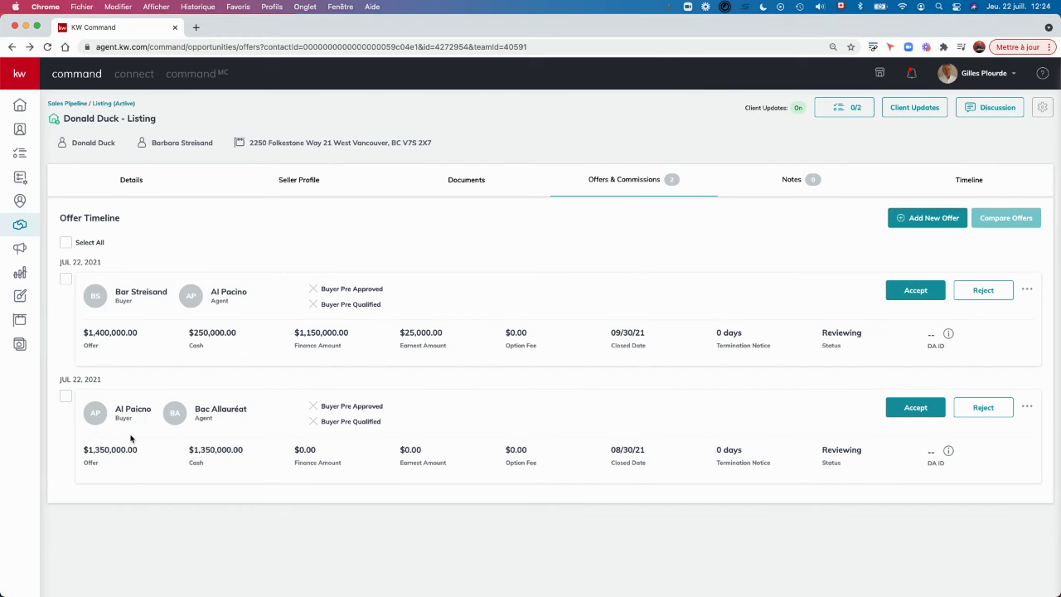
- Compare all offers side by side, then view the comparison as a PDF and close it
left_click(67, 243)
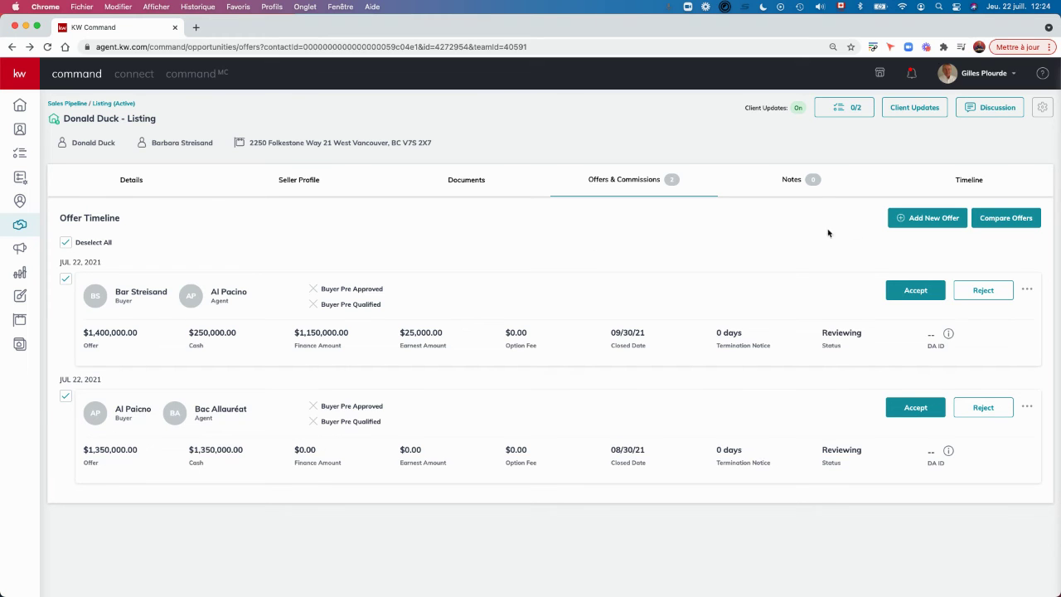
left_click(1006, 218)
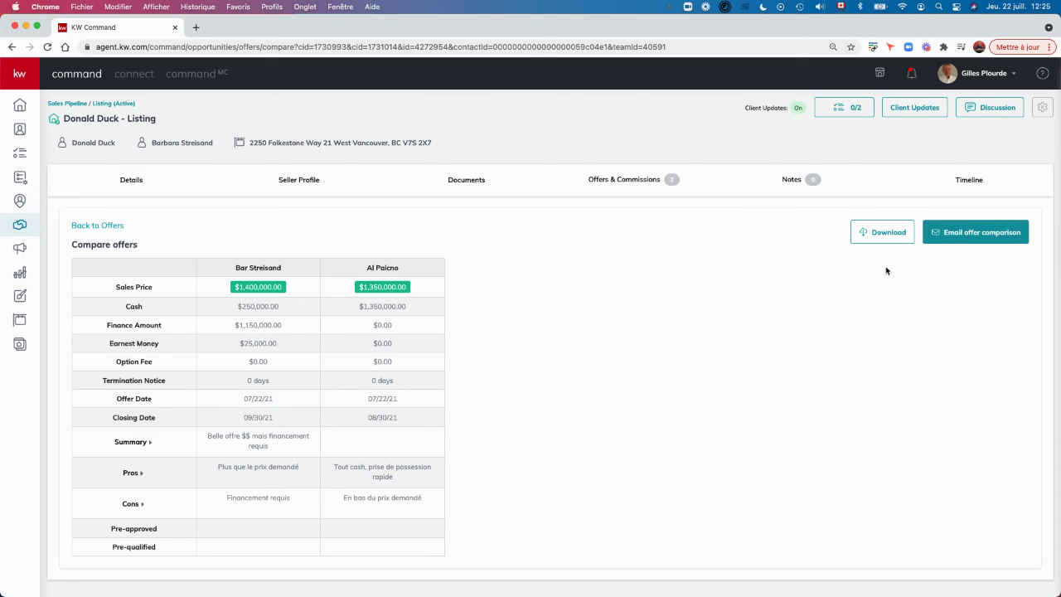
left_click(885, 236)
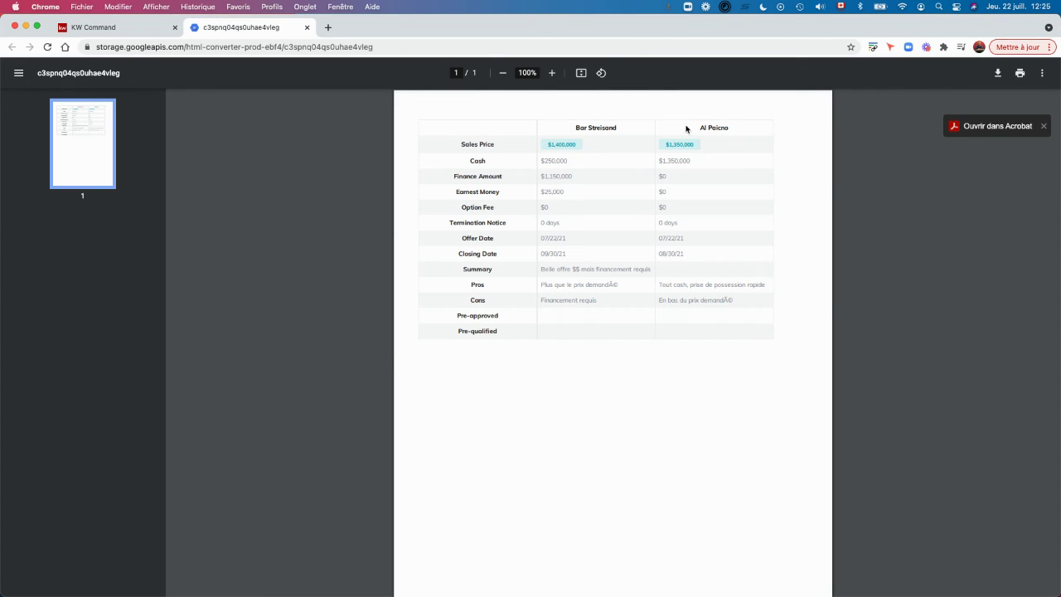
left_click(306, 28)
- Prepare an email of the offer comparison, keeping the prefilled recipient, subject and message, with a copy to the sender's own email
left_click(991, 232)
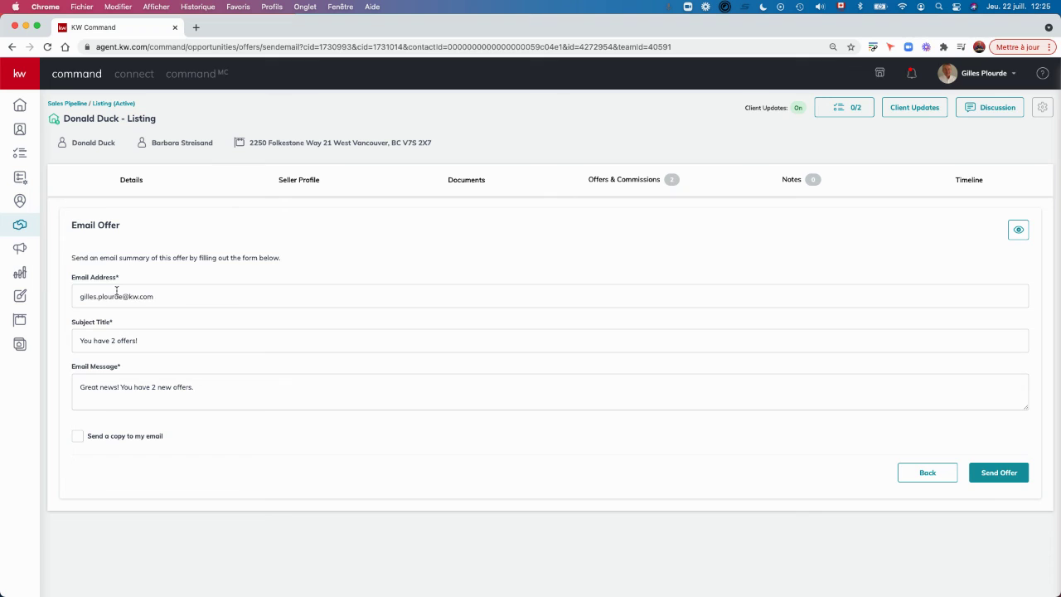
left_click(188, 292)
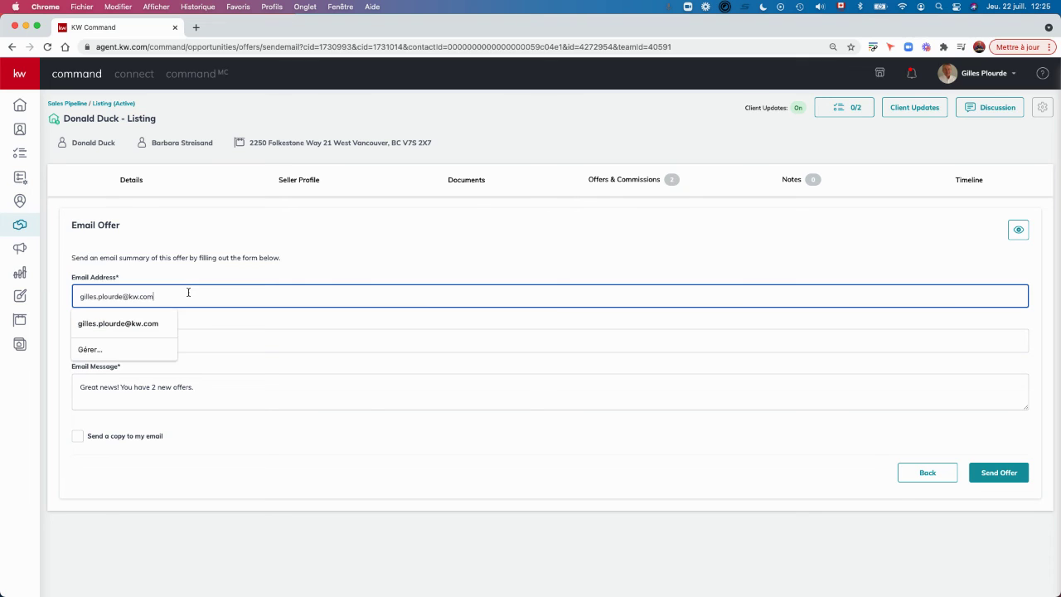
left_click(237, 334)
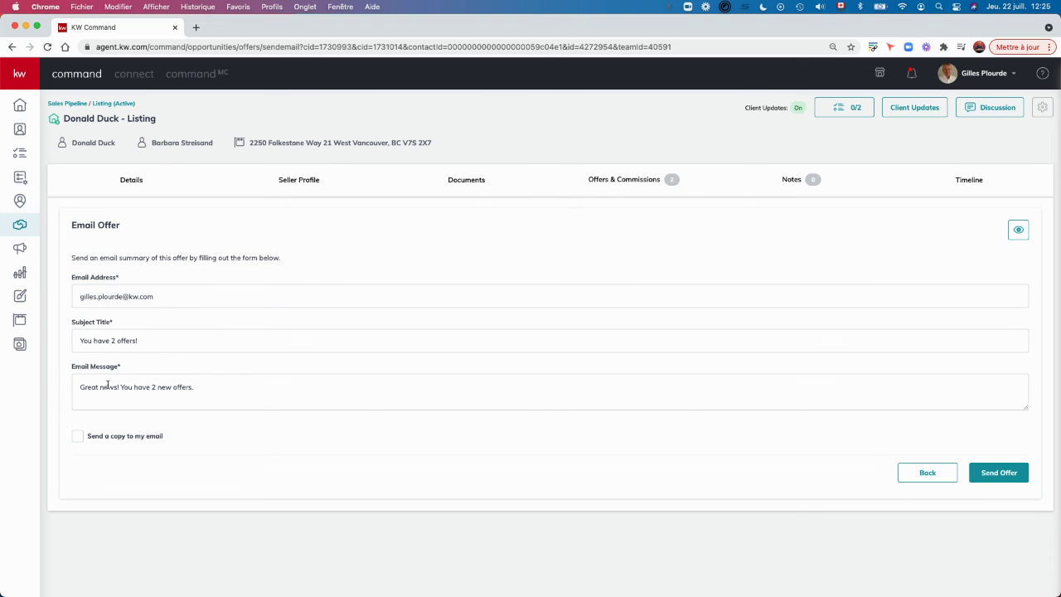
left_click(78, 436)
- Return through the active listings to the opportunities overview and examine its leases, ratio and activity sections
left_click(111, 103)
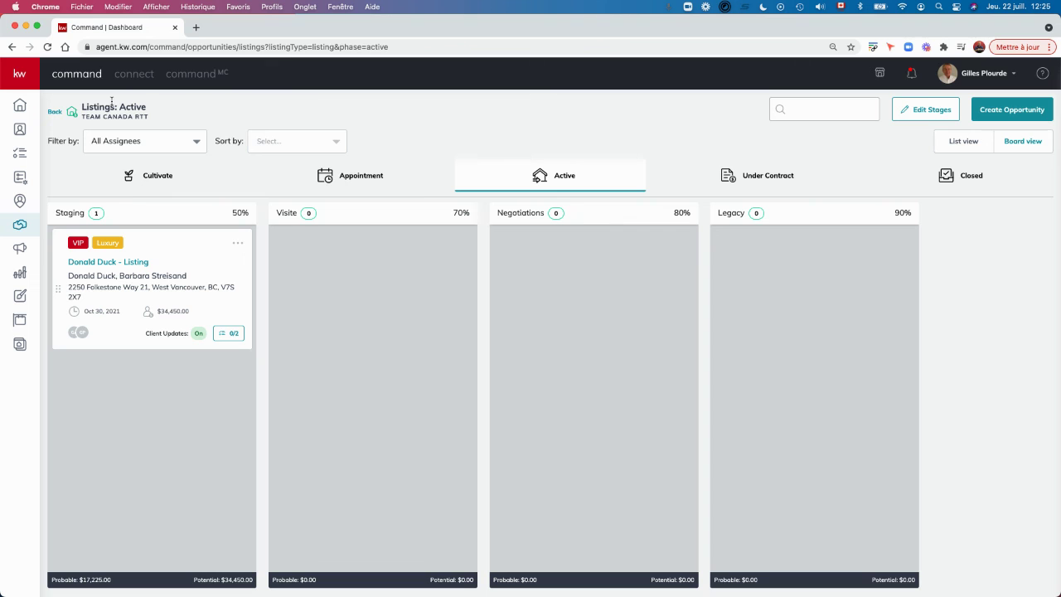
left_click(55, 111)
scroll(370, 359, "down", 1)
scroll(370, 360, "down", 5)
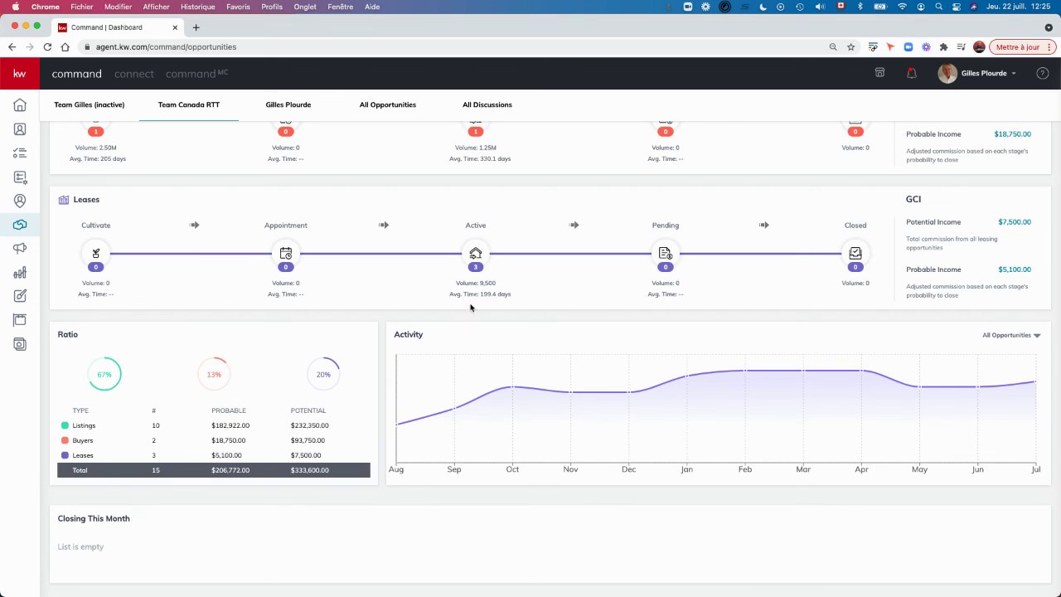
- Review the listings, buyers and leases pipelines, and open the offers and commissions of the active listing in the Staging stage
scroll(384, 325, "up", 2)
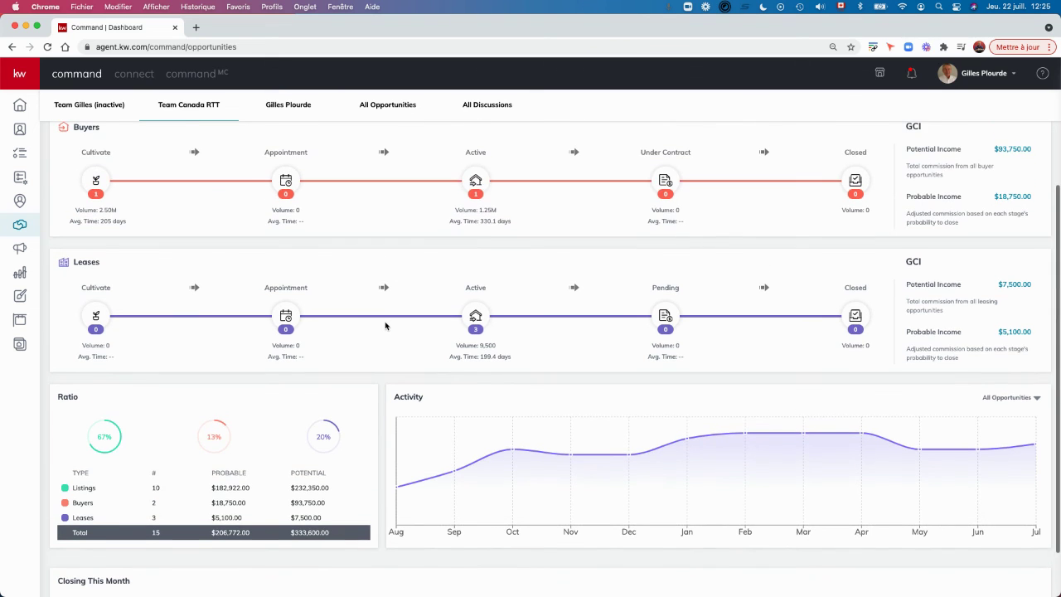
scroll(385, 325, "up", 2)
scroll(385, 325, "up", 1)
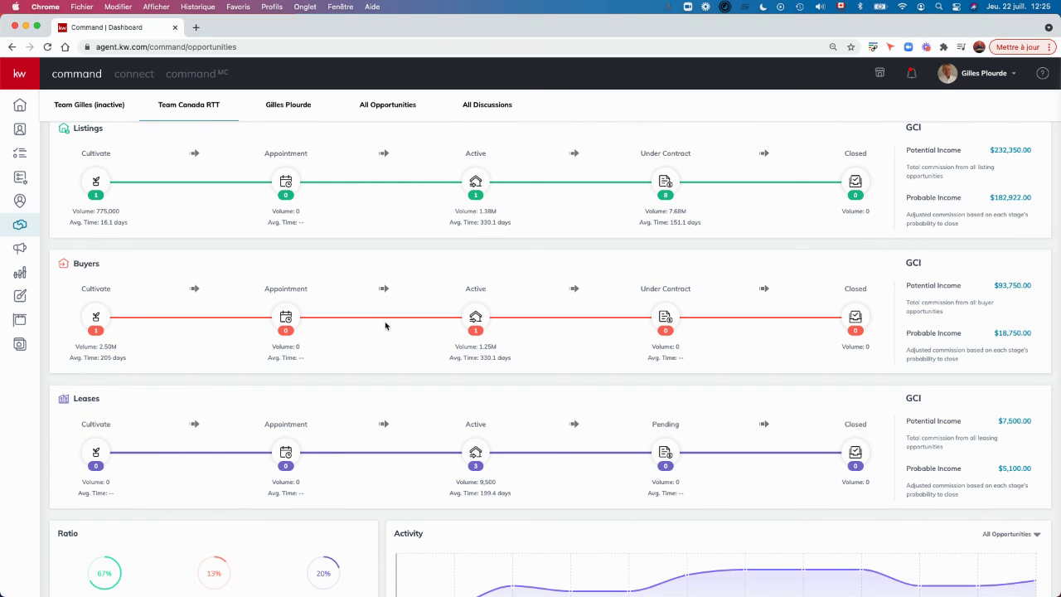
scroll(384, 325, "down", 5)
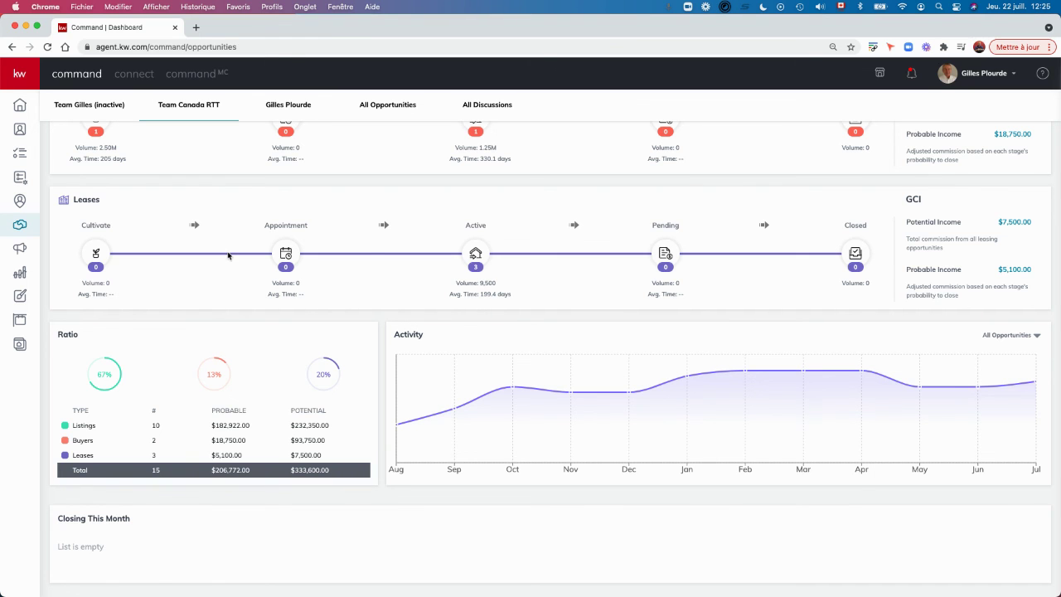
scroll(228, 253, "up", 5)
scroll(173, 165, "up", 1)
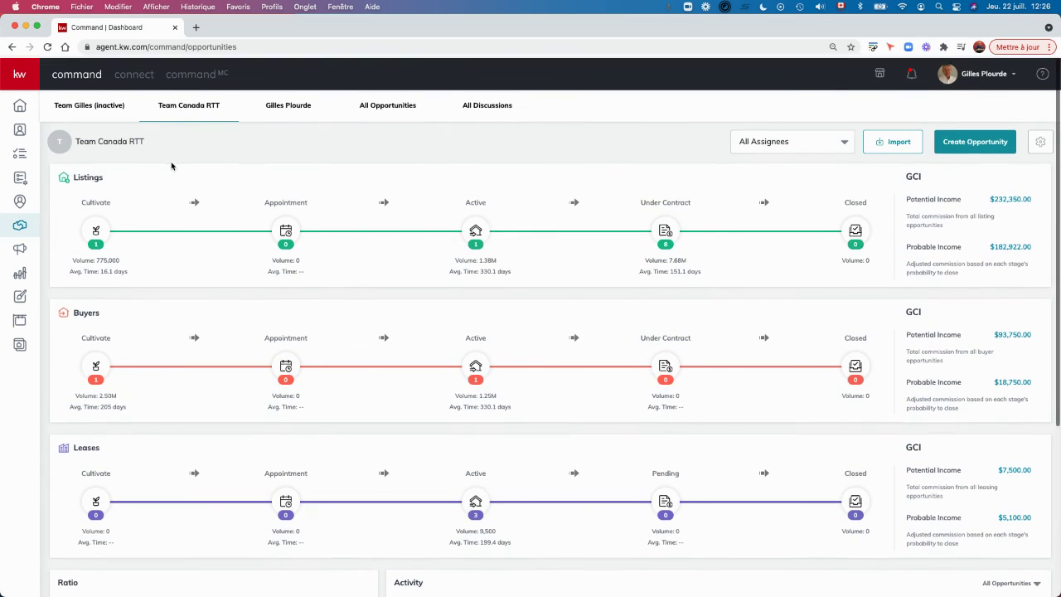
left_click(476, 230)
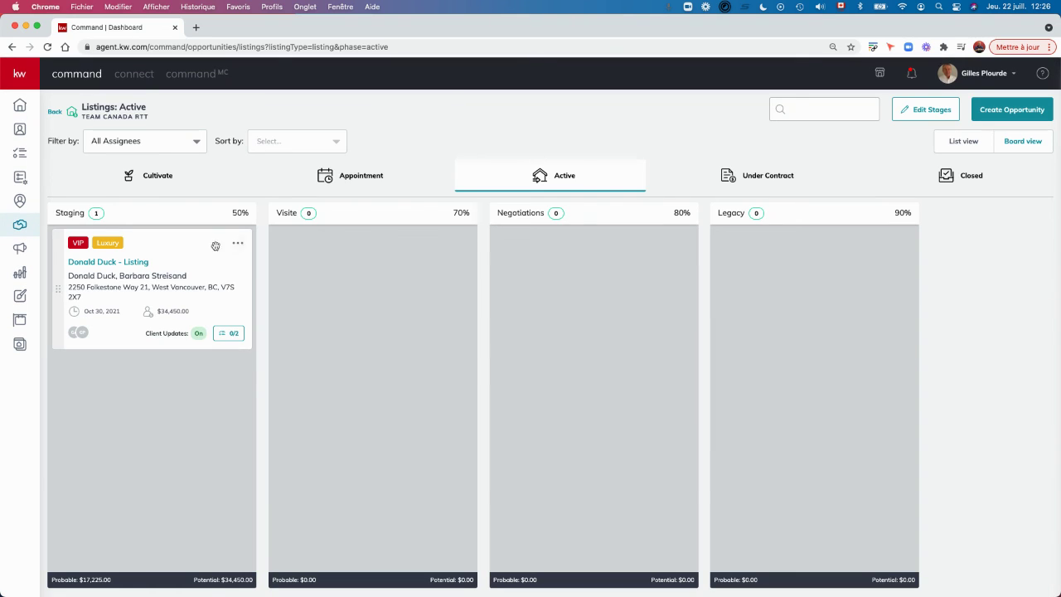
left_click(134, 264)
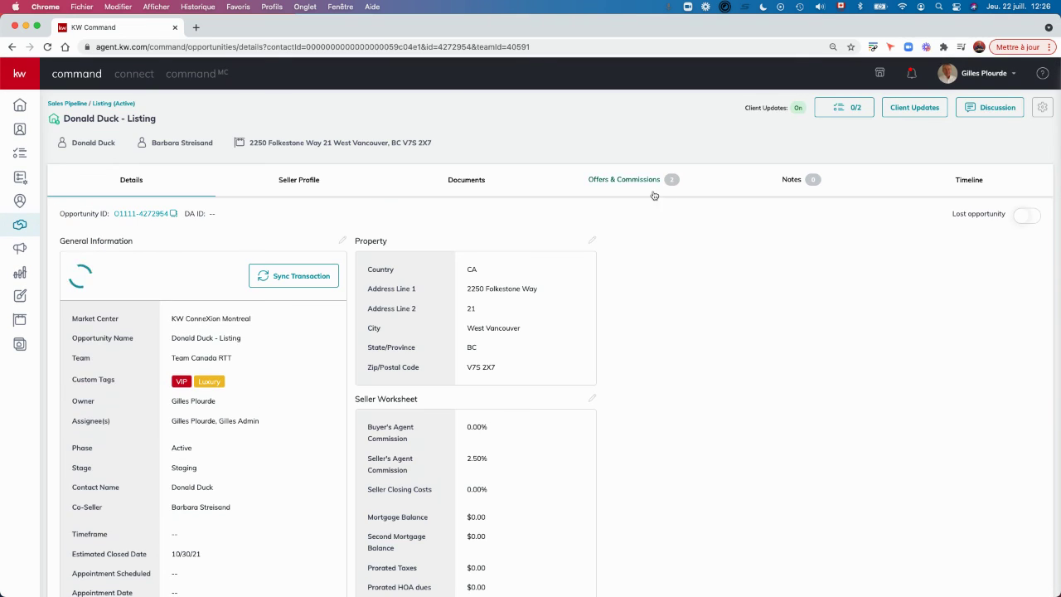
left_click(621, 179)
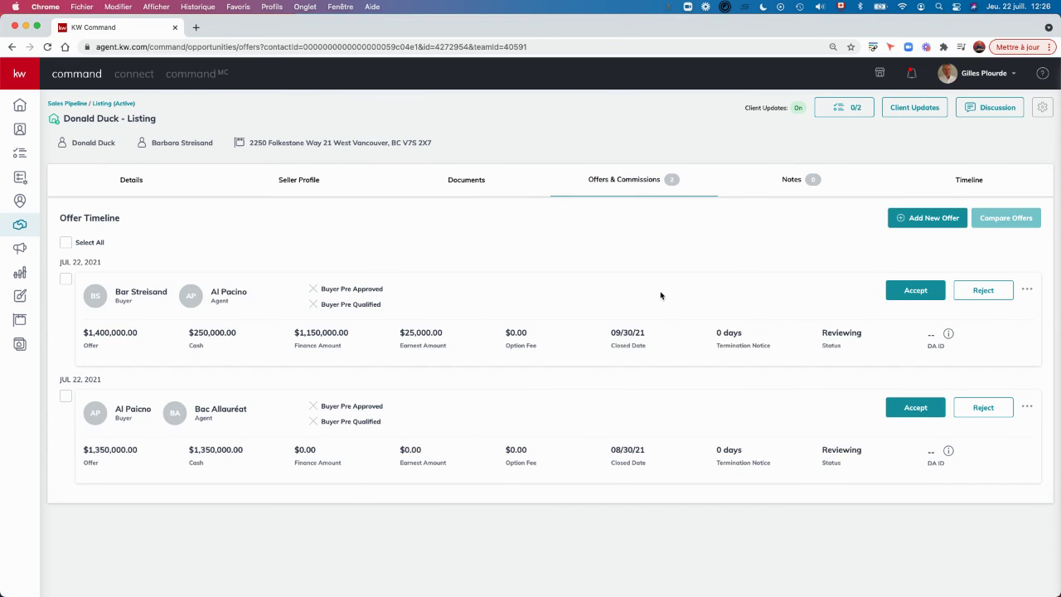